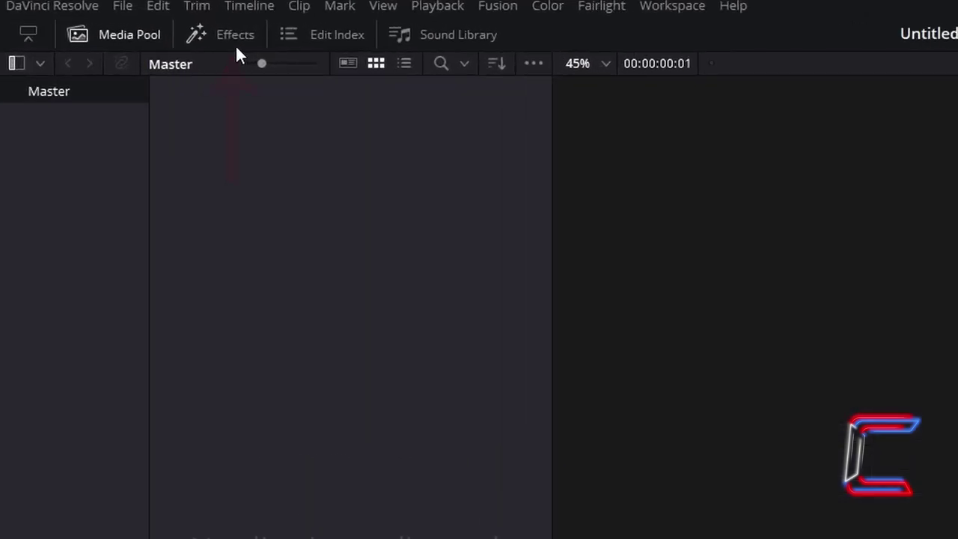
- Drag the Four Color Gradient generator from Toolbox > Generators onto the Video 1 track
left_click(236, 41)
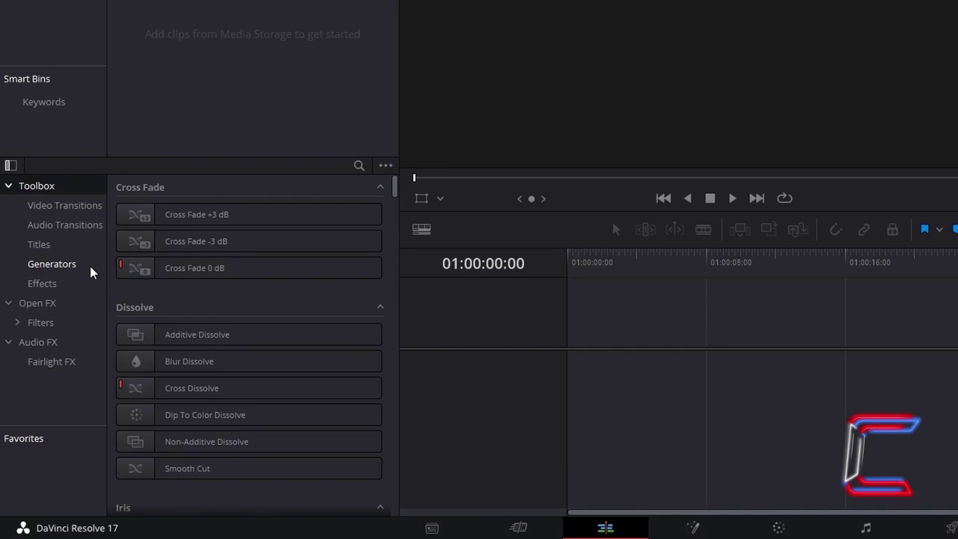
left_click(91, 267)
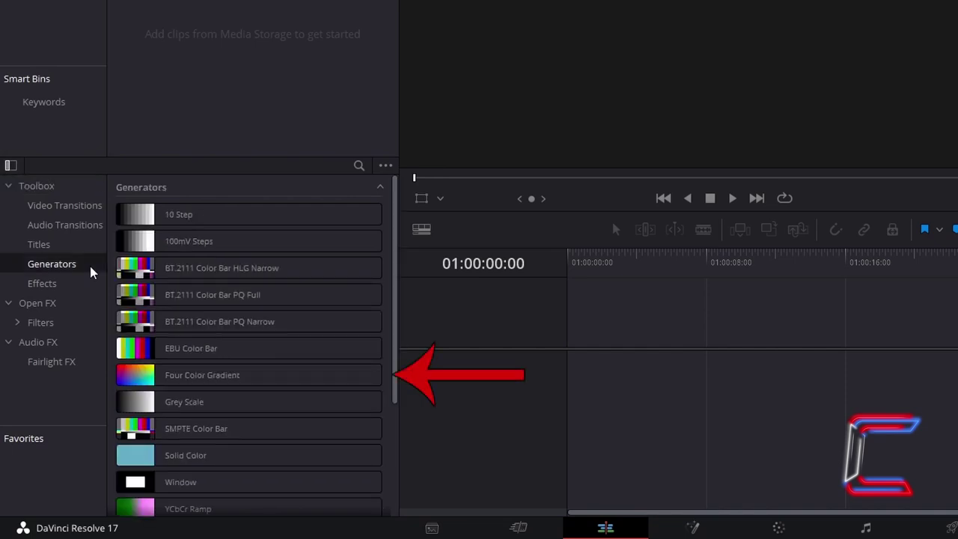
left_click(273, 370)
left_click_drag(283, 377, 579, 352)
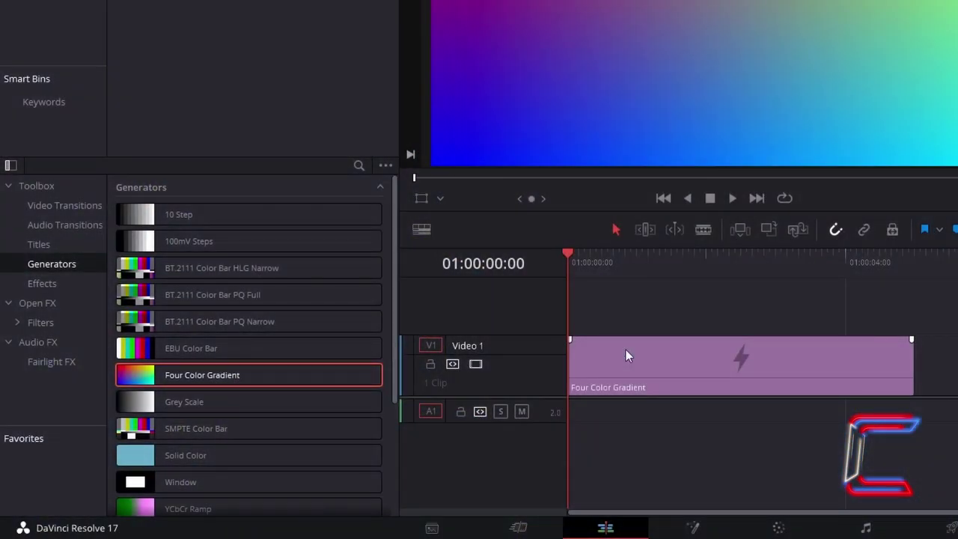
- Set the gradient's upper left corner to #195eff and upper right to #2cbcff
left_click(626, 349)
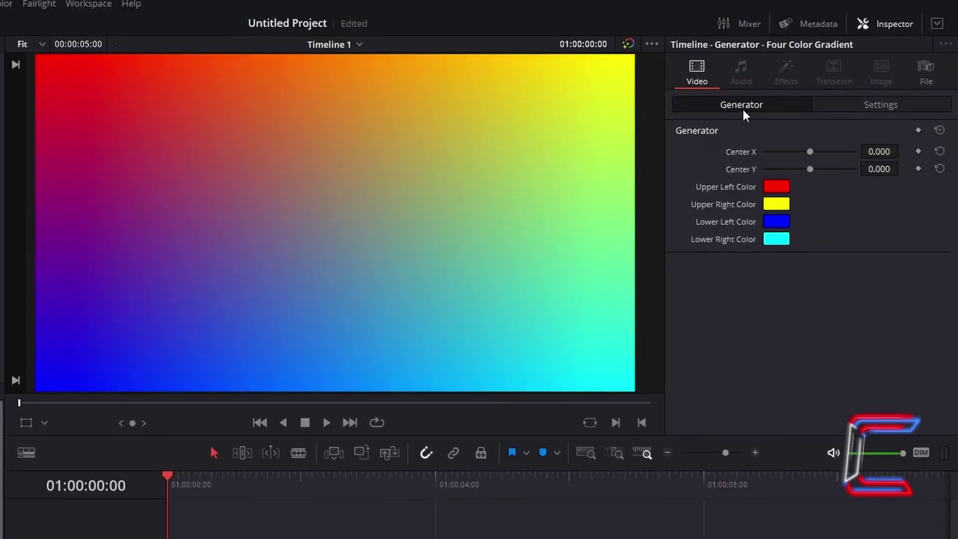
left_click(782, 188)
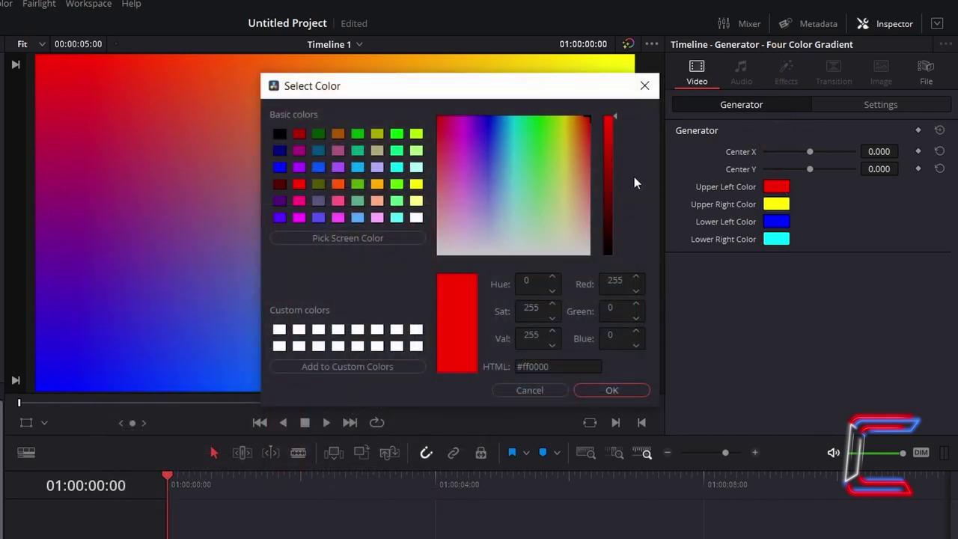
triple_click(558, 366)
type("#195eff")
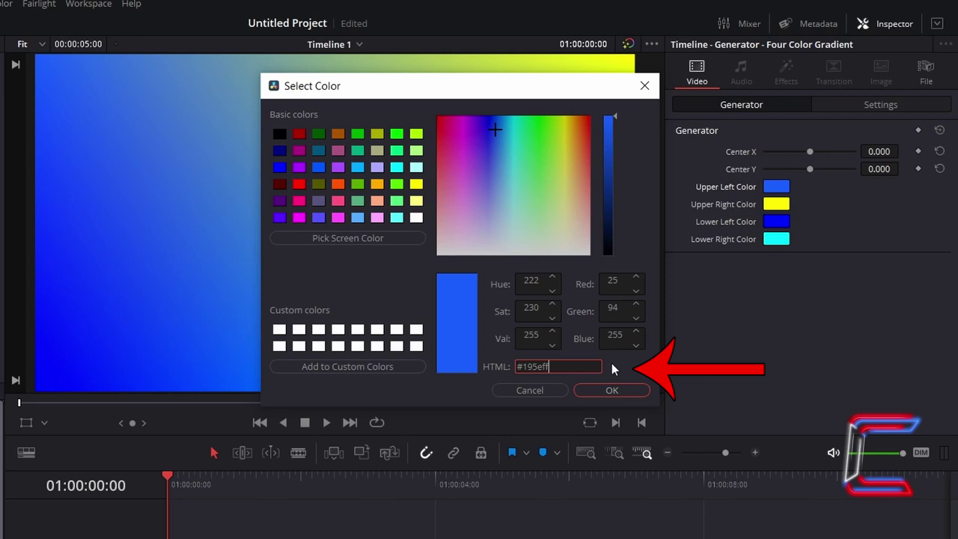
left_click(645, 389)
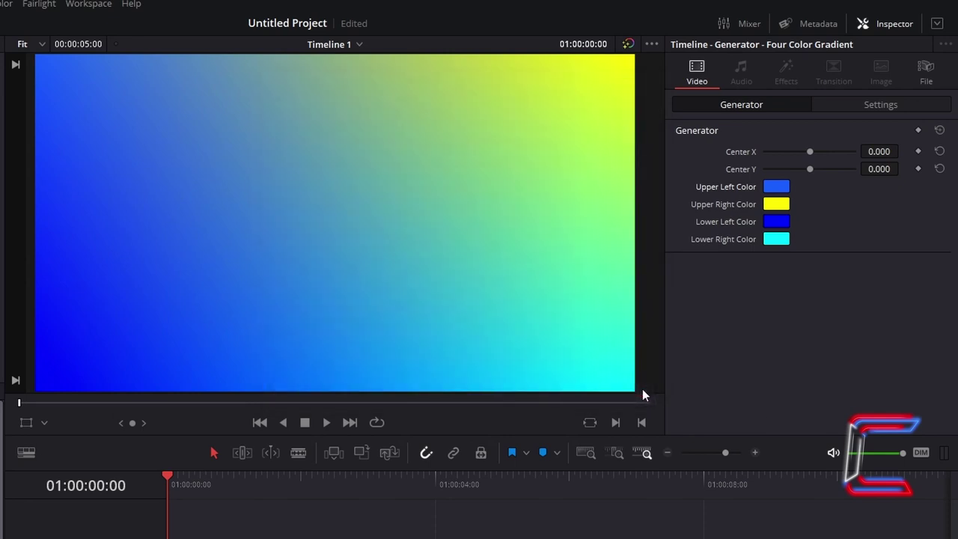
left_click(784, 209)
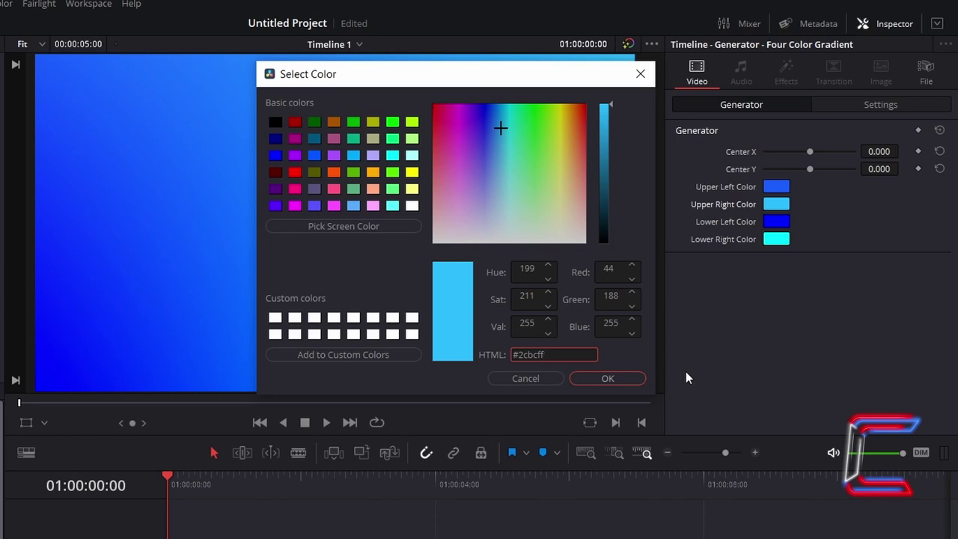
left_click(628, 378)
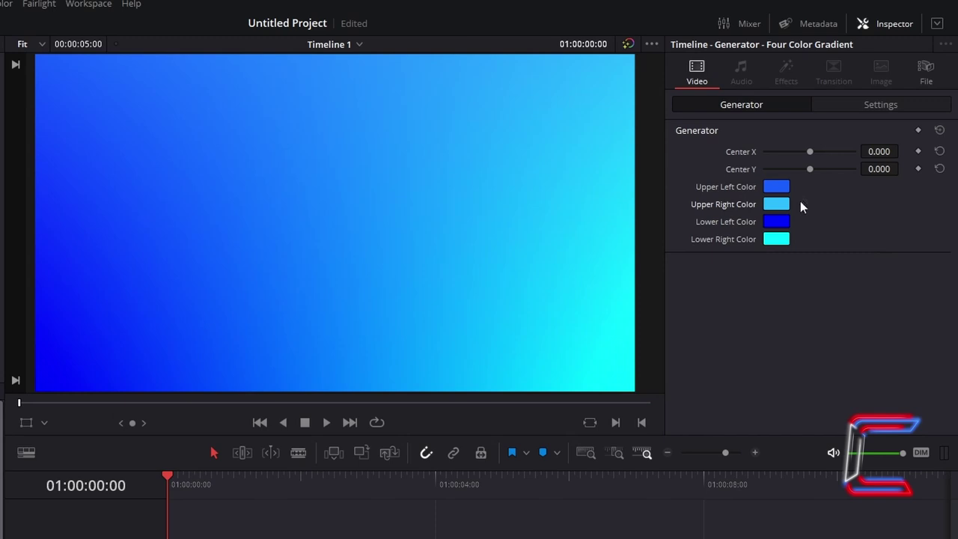
- Set the gradient's lower left corner to #0000ff and lower right to #0b8dff
left_click(777, 222)
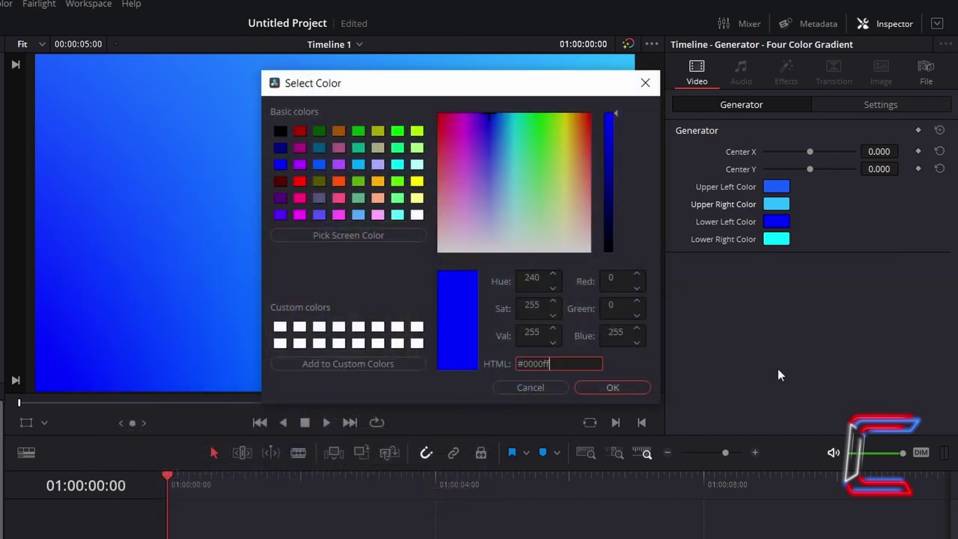
left_click(642, 388)
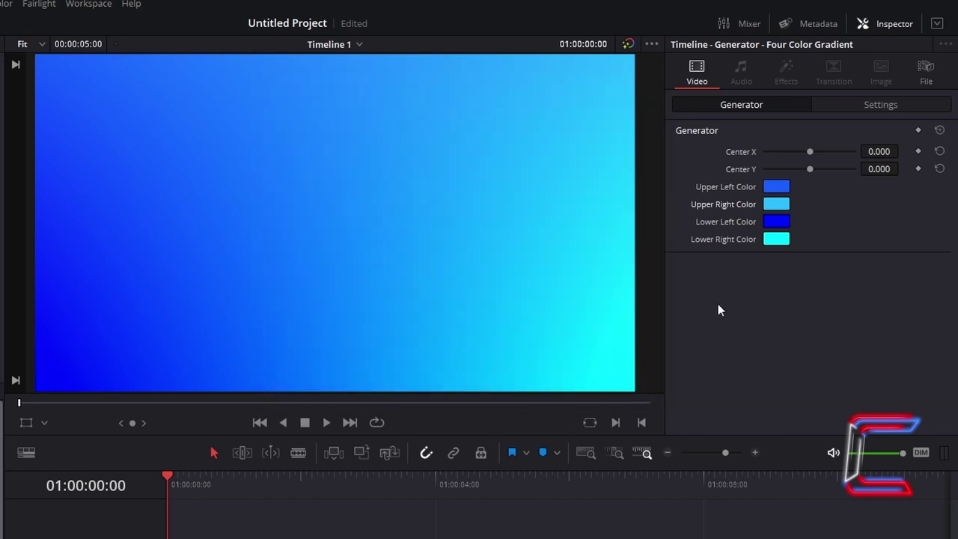
left_click(778, 239)
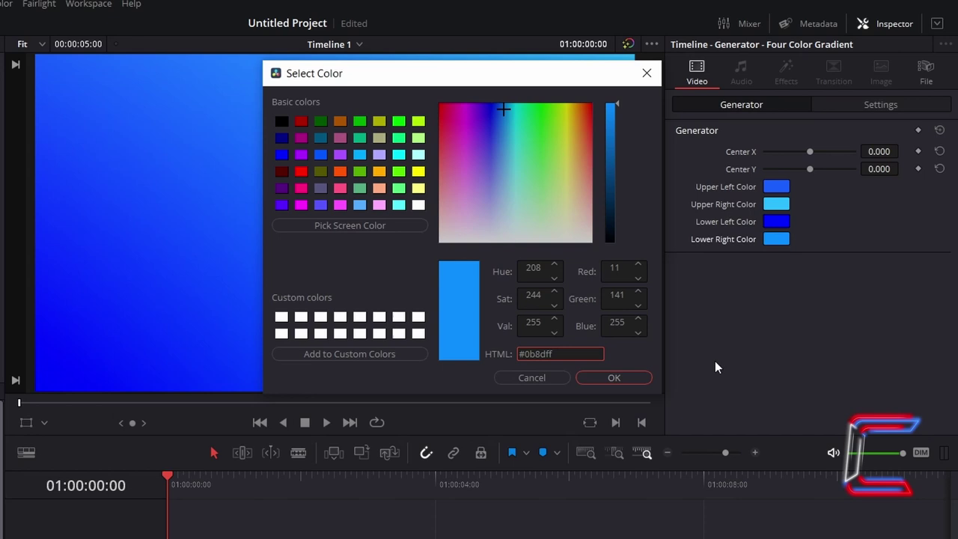
left_click(640, 379)
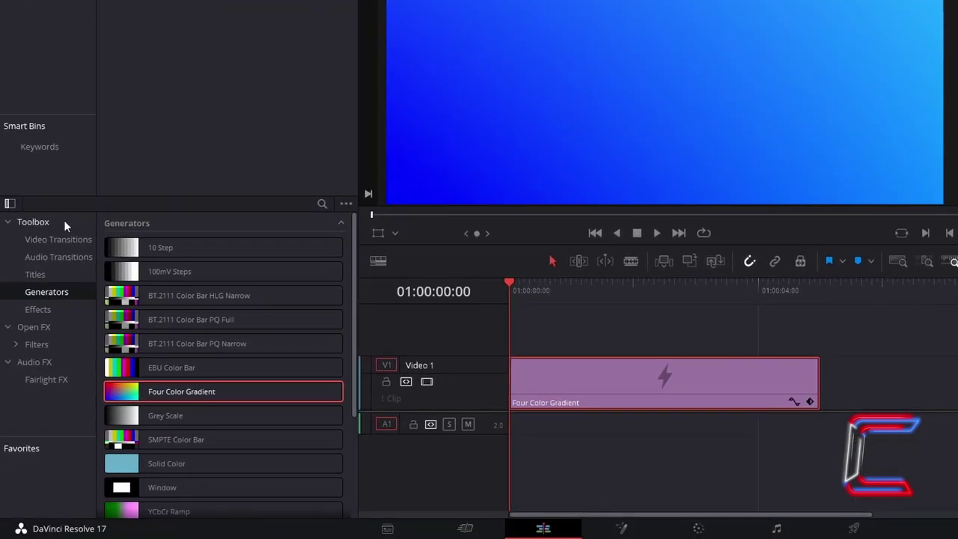
- Place a Fusion Composition on V2 above the gradient and trim both clips to end at 01:00:05:00
left_click(72, 310)
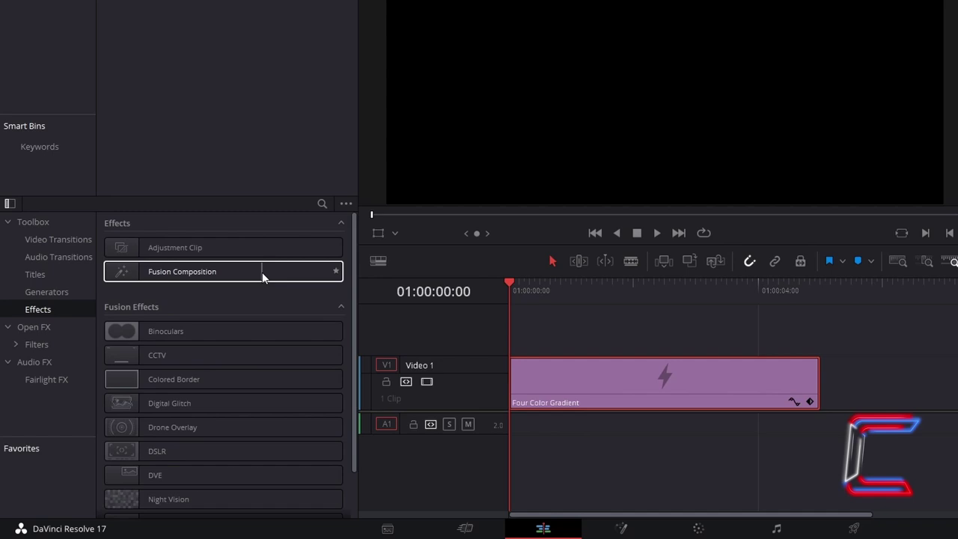
left_click_drag(262, 272, 550, 334)
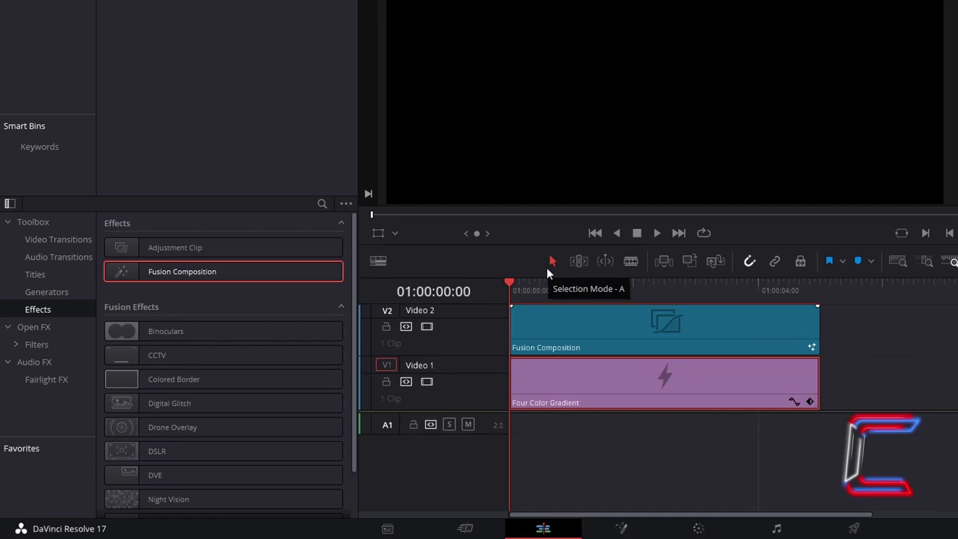
mouse_move(813, 326)
left_mouse_down()
mouse_move(882, 326)
mouse_move(742, 326)
mouse_move(819, 327)
left_mouse_up()
mouse_move(821, 389)
left_mouse_down()
mouse_move(879, 390)
mouse_move(785, 389)
mouse_move(819, 388)
left_mouse_up()
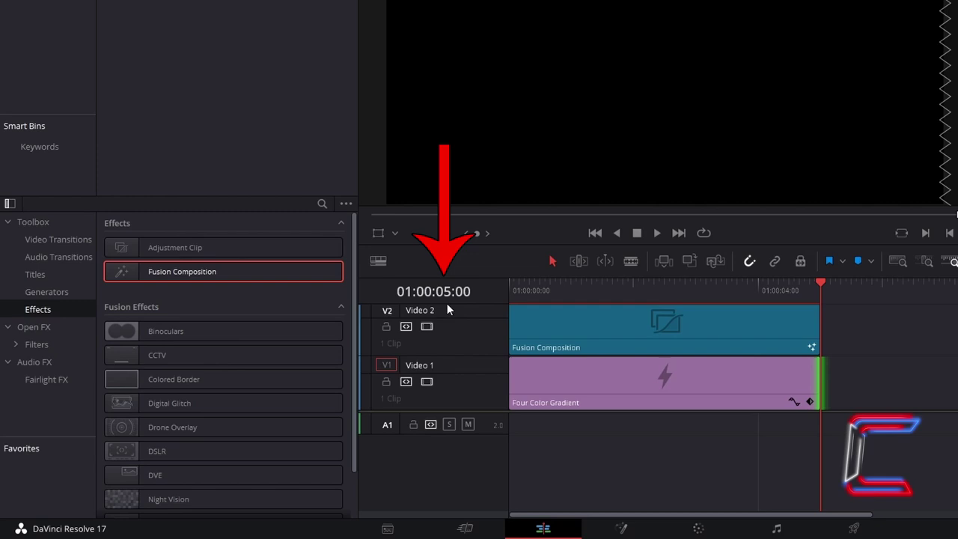
- Open the Fusion Composition in the Fusion page and add an Ellipse node
right_click(721, 316)
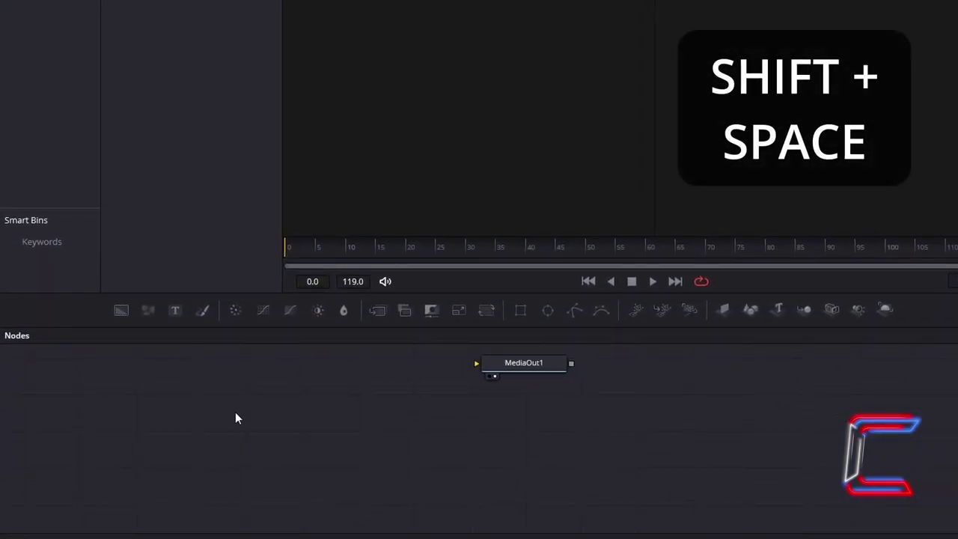
key("shift+space")
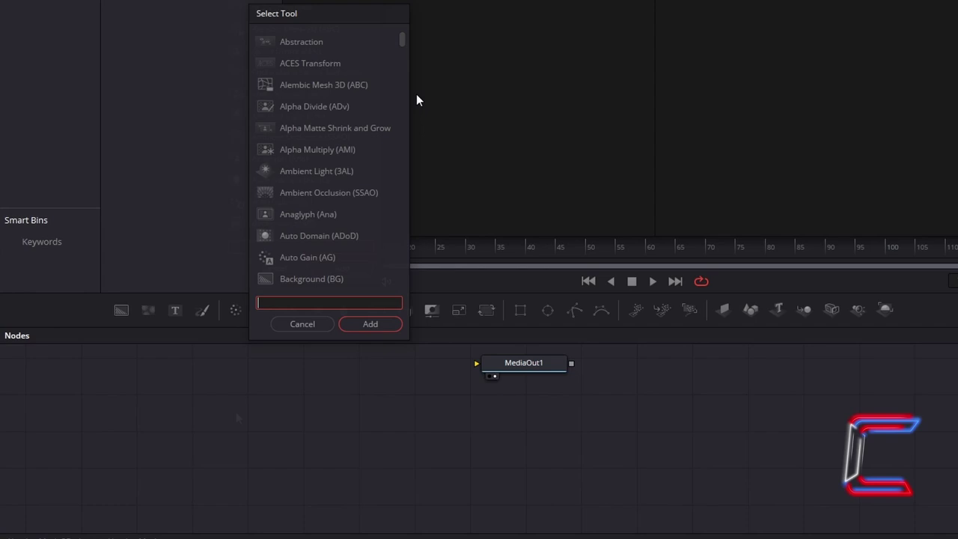
type("Ellipse")
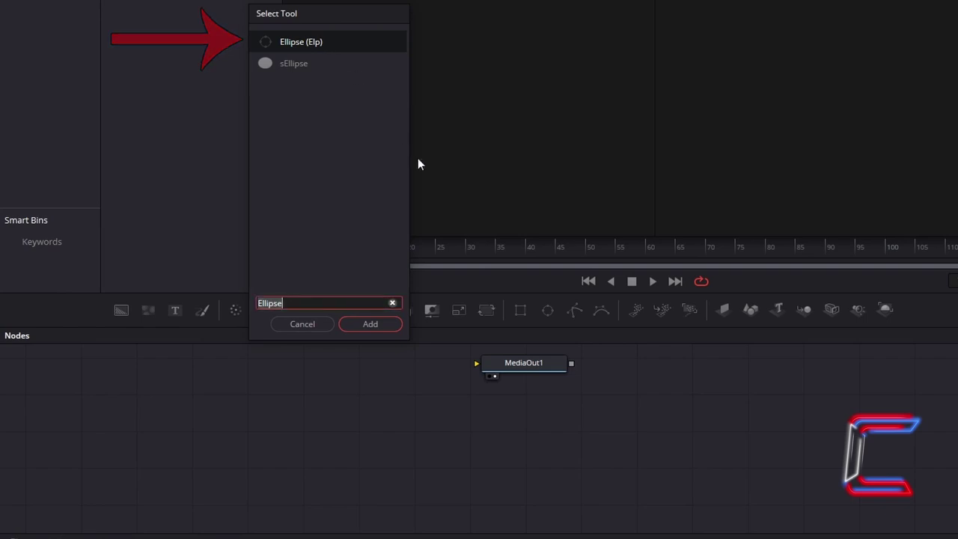
left_click(383, 326)
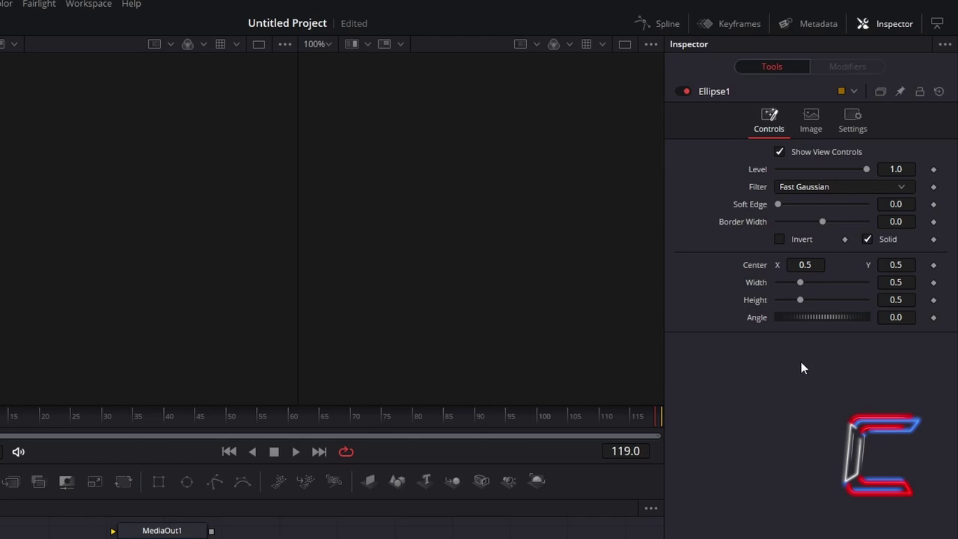
- Set Ellipse1's Width and Height to 0.4
left_click(908, 282)
type("0.4")
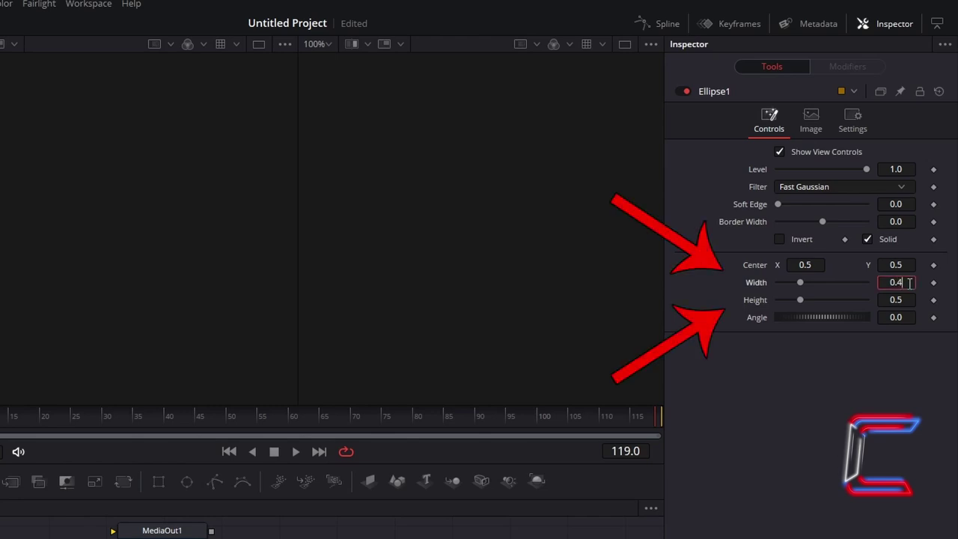
key("Tab")
type("0.4")
key("Tab")
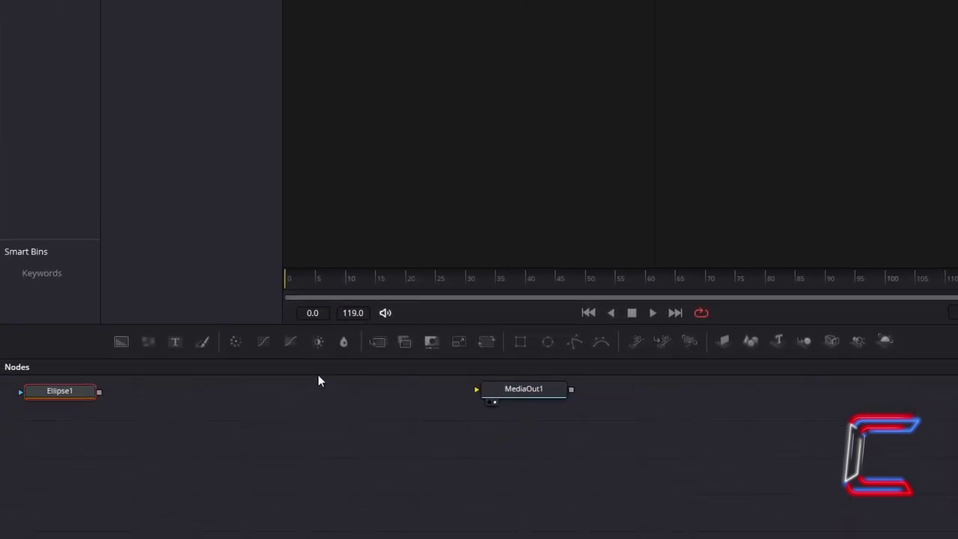
- Add a FastNoise node masked by Ellipse1 and view FastNoise1 in the right viewer
key("shift+space")
type("FastNoise")
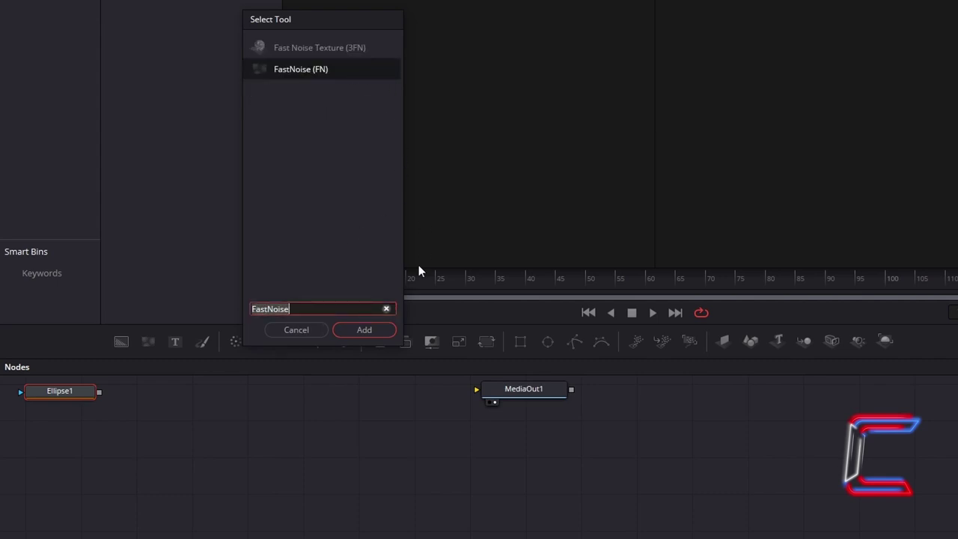
left_click(386, 330)
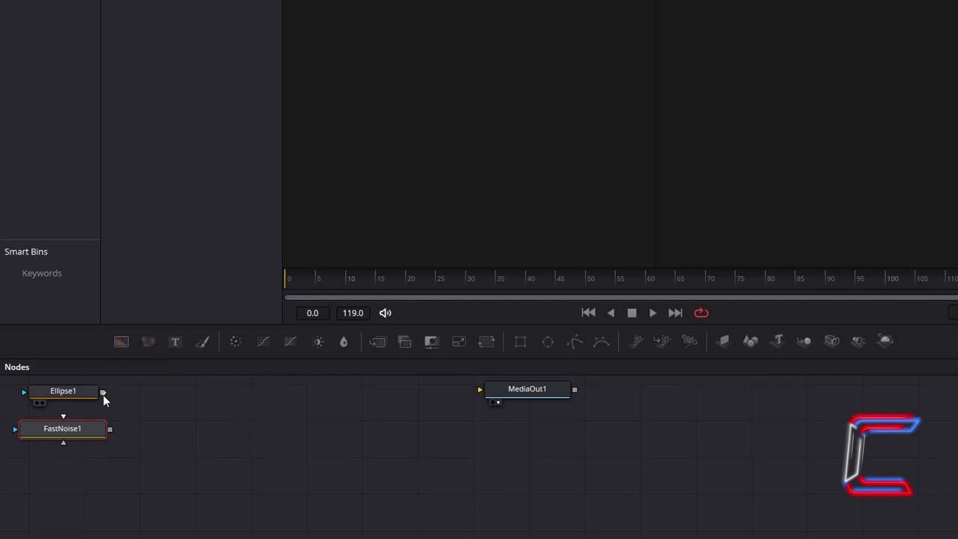
left_click_drag(103, 394, 17, 431)
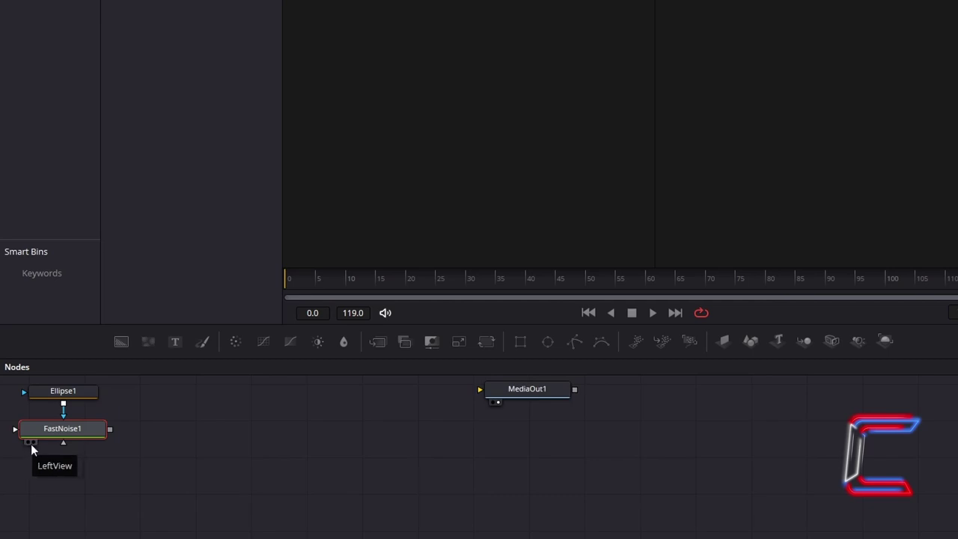
left_click(33, 443)
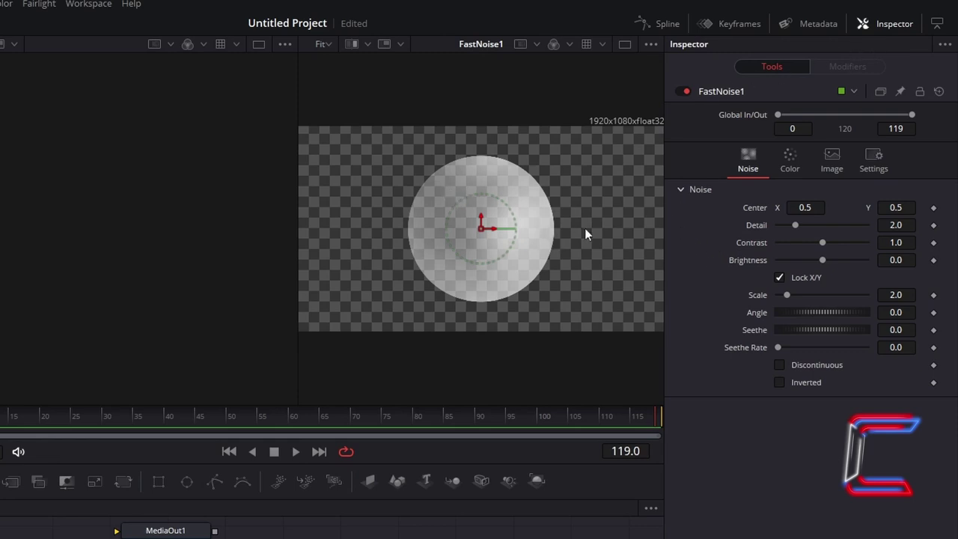
- Set FastNoise1's noise Detail to 10 and Contrast to 5
left_click(906, 225)
type("10")
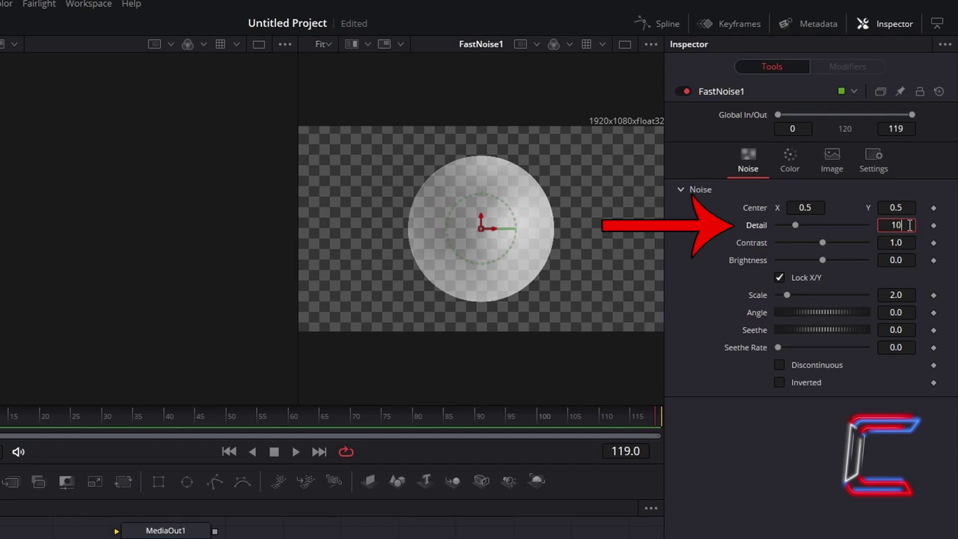
key("Tab")
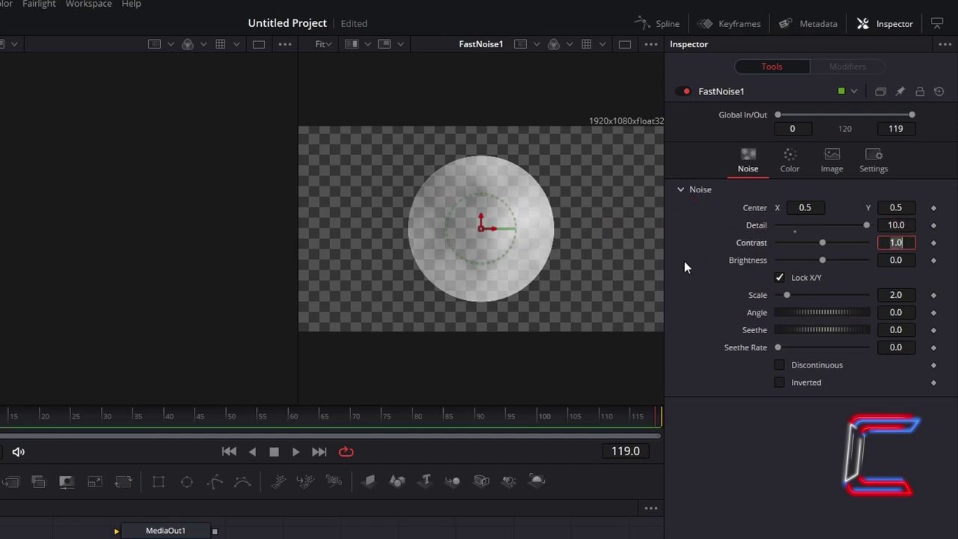
type("5")
key("Tab")
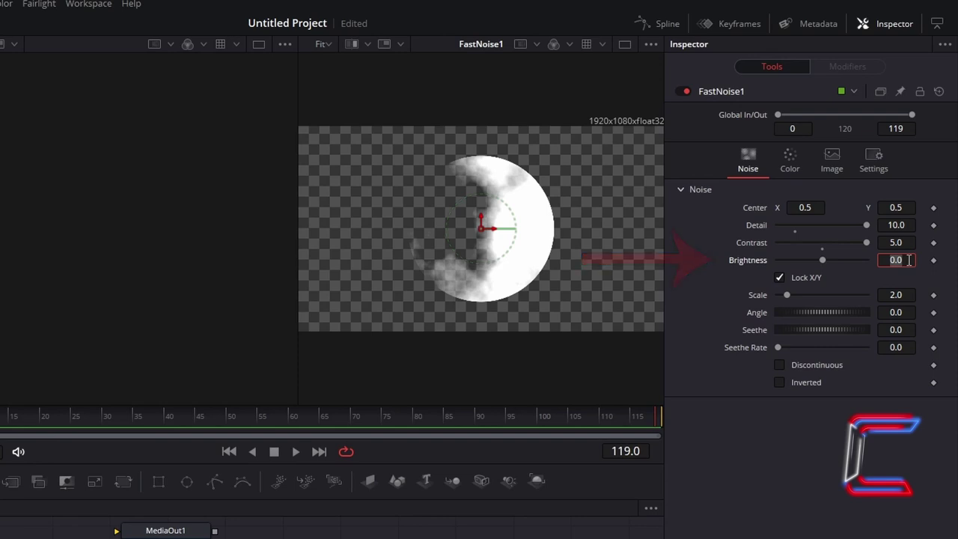
- Set FastNoise1's Brightness to -1, Scale to 0.7 and Angle to -270
type("-1")
key("Tab")
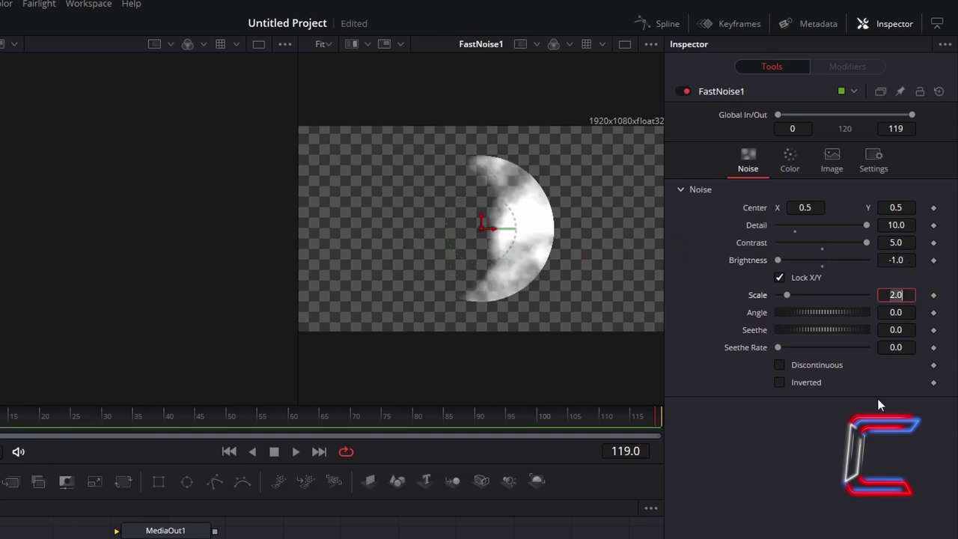
type("0.7")
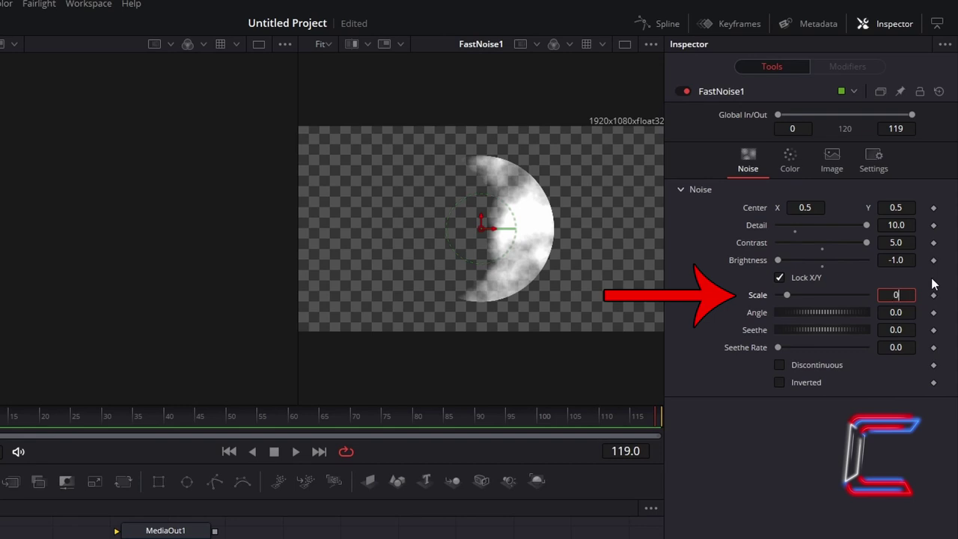
key("Tab")
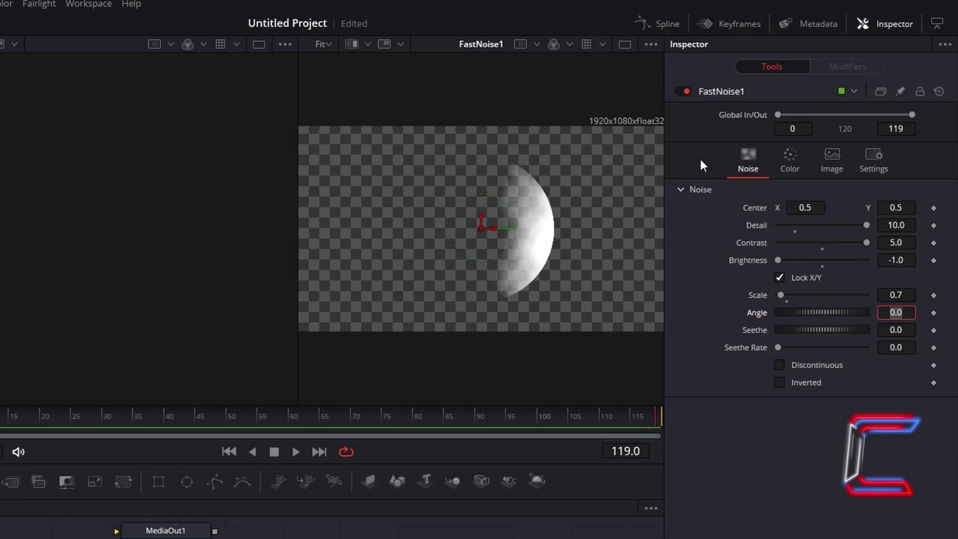
type("-270")
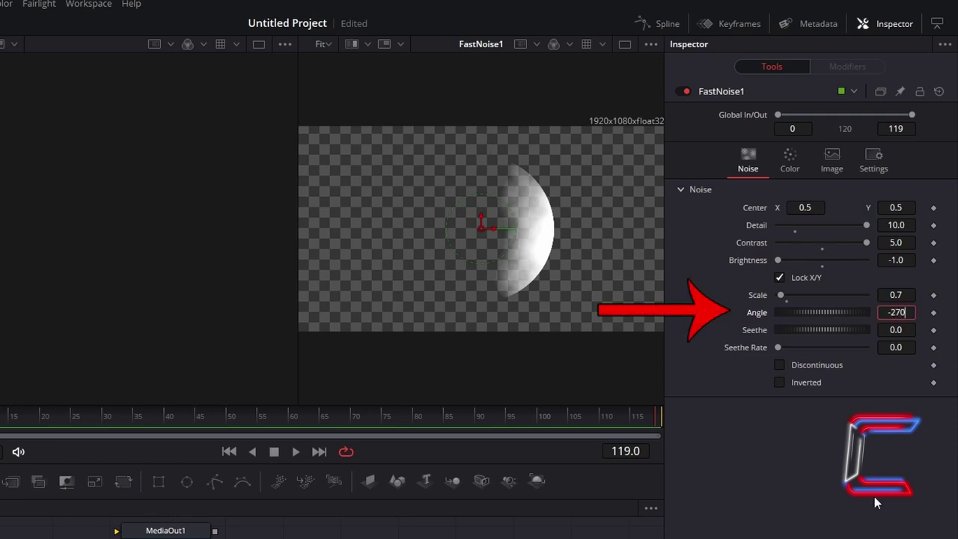
key("Tab")
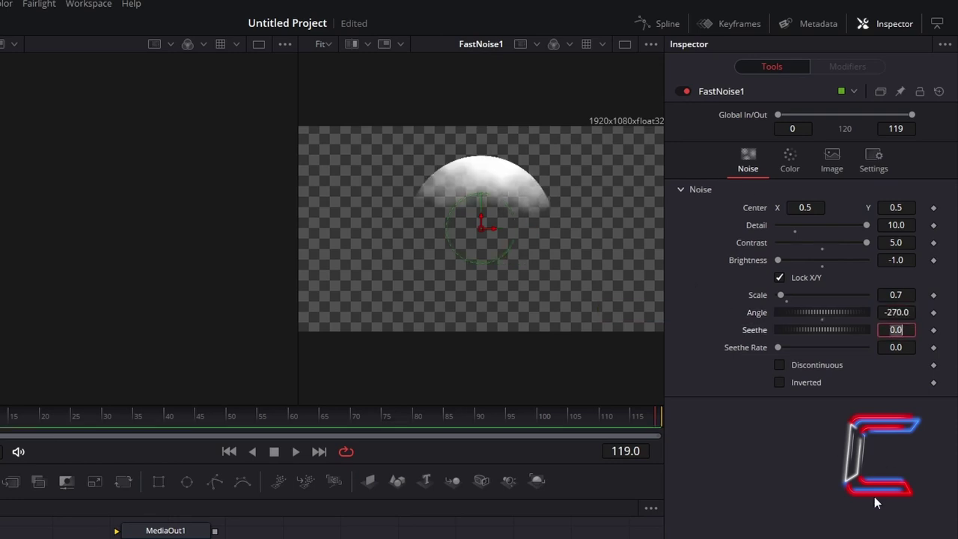
- Set FastNoise1's Color 1 to purple-blue #54547f
left_click(802, 177)
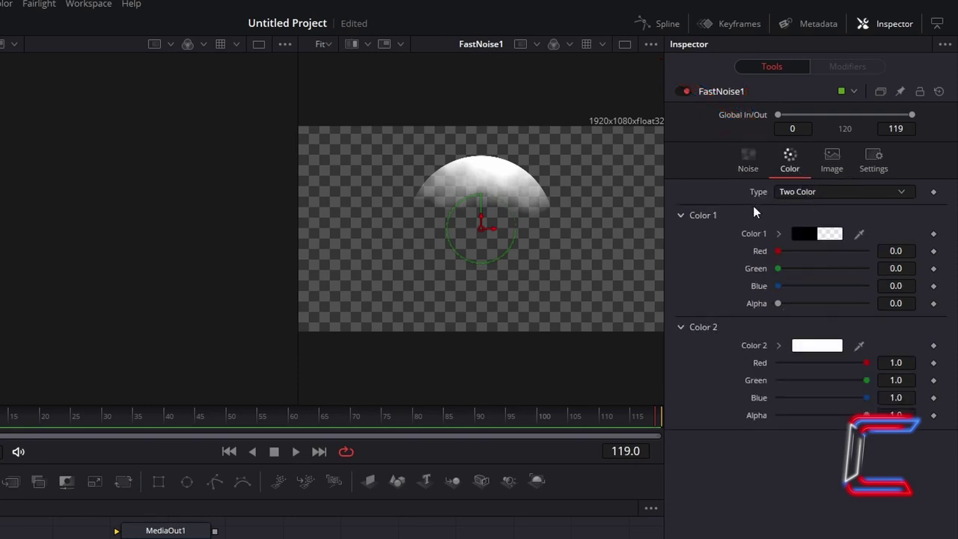
left_click(806, 238)
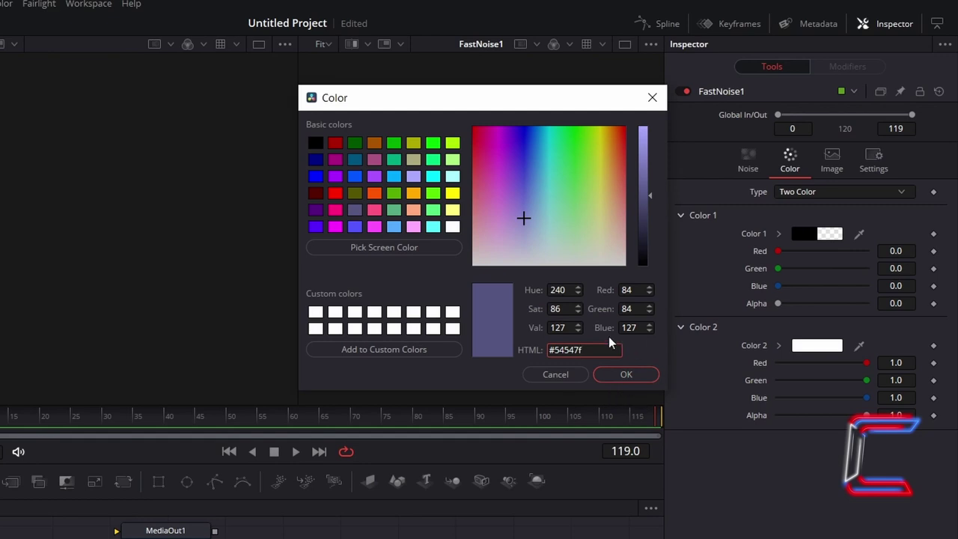
left_click(634, 378)
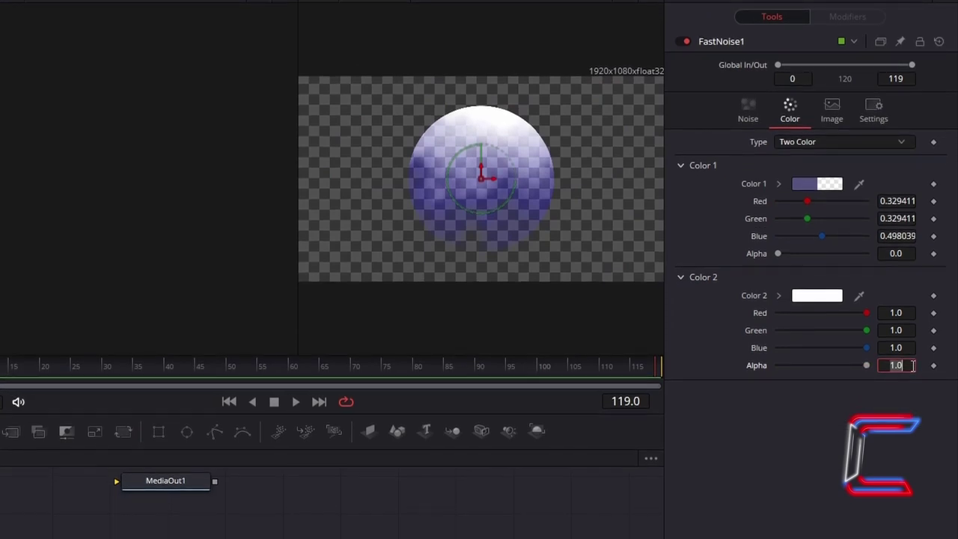
- Lower FastNoise1's Color 2 alpha to 0.7
double_click(913, 366)
type("0.7")
key("Return")
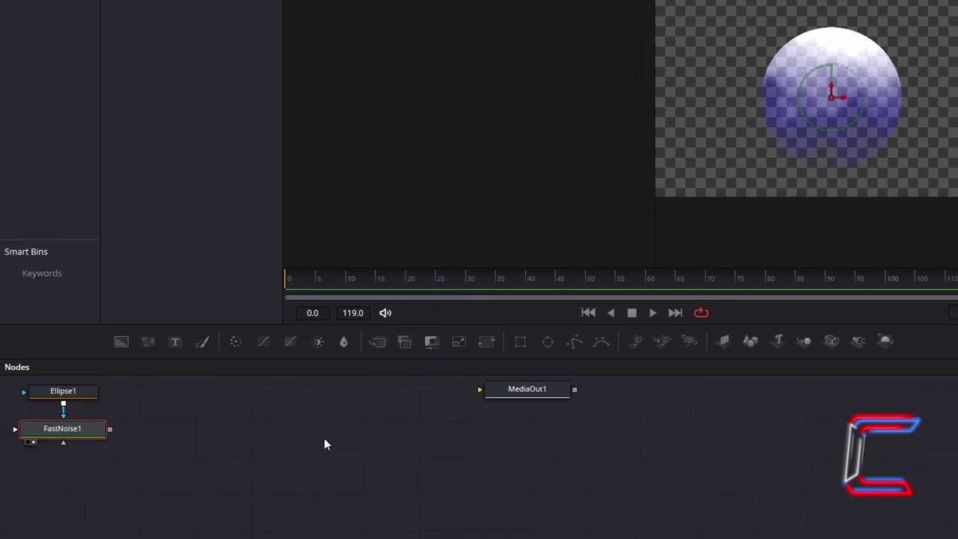
- Add a pEmitter node and place it beside FastNoise1
key("shift+space")
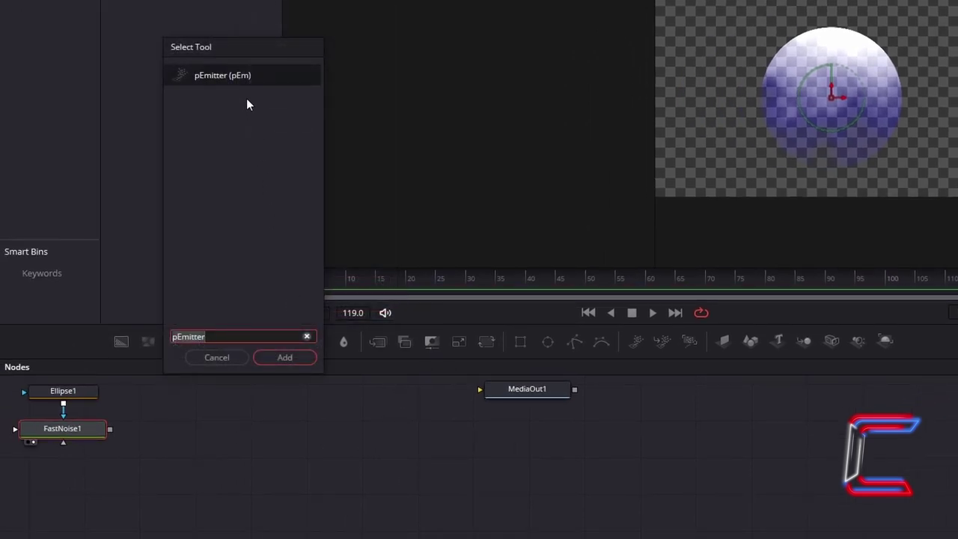
left_click(305, 361)
left_click_drag(95, 468, 197, 433)
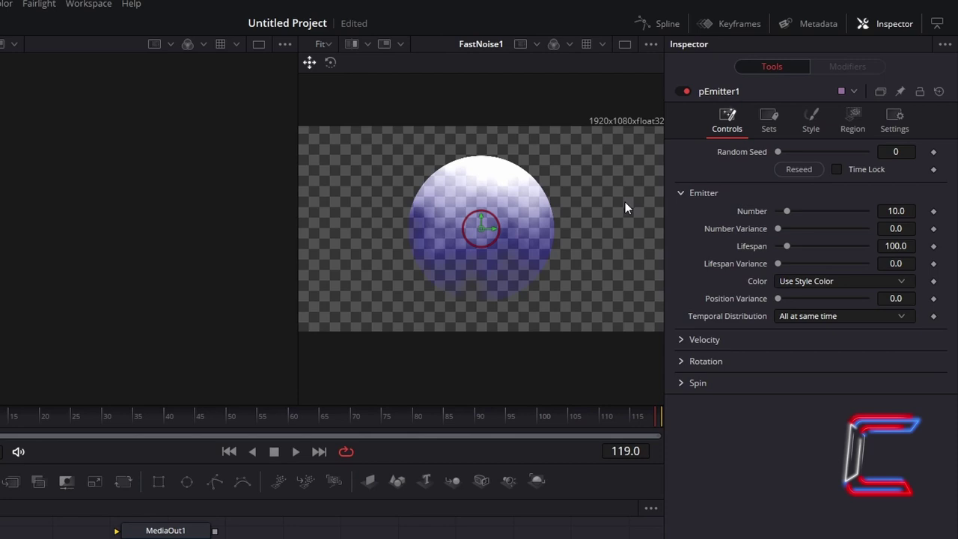
- Set pEmitter1's Number to 0.75 and Lifespan to 150
left_click(911, 211)
type("0.75")
key("Tab")
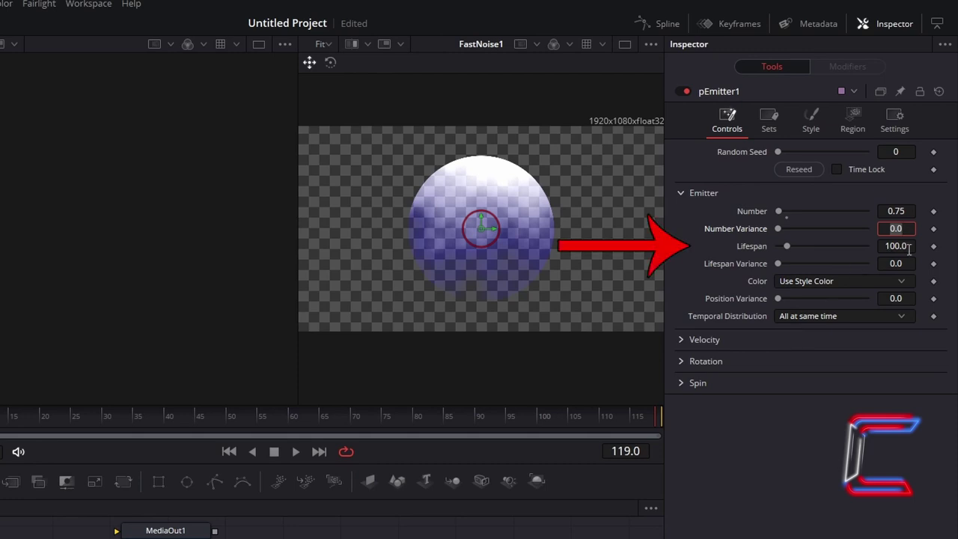
key("Tab")
type("150")
key("Tab")
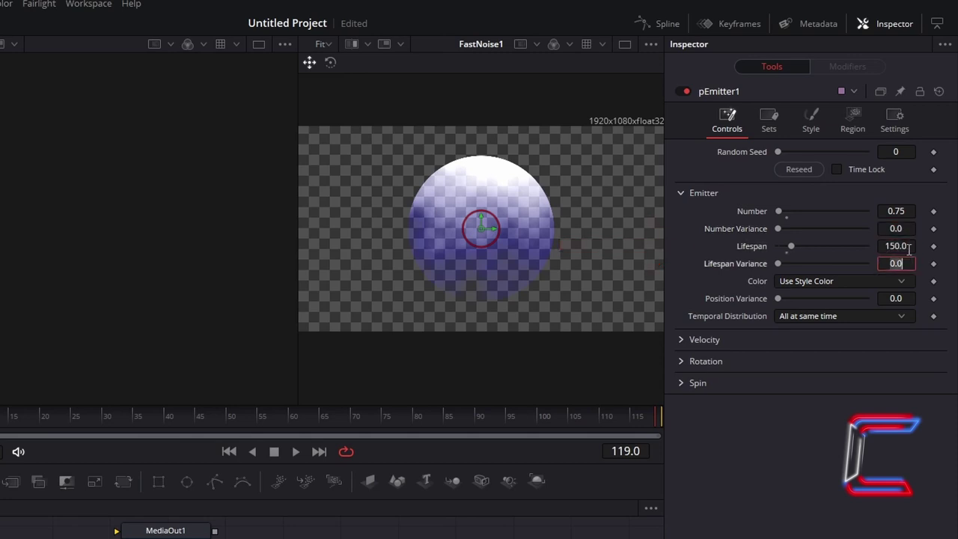
- Set pEmitter1's Velocity to 0.008, Angle to 90 and Angle Variance to 10
left_click(680, 339)
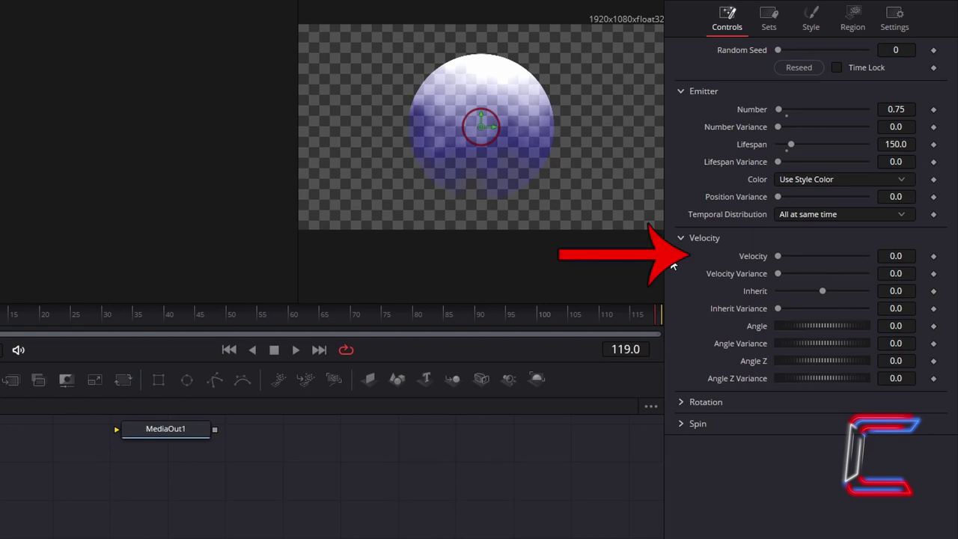
left_click(909, 256)
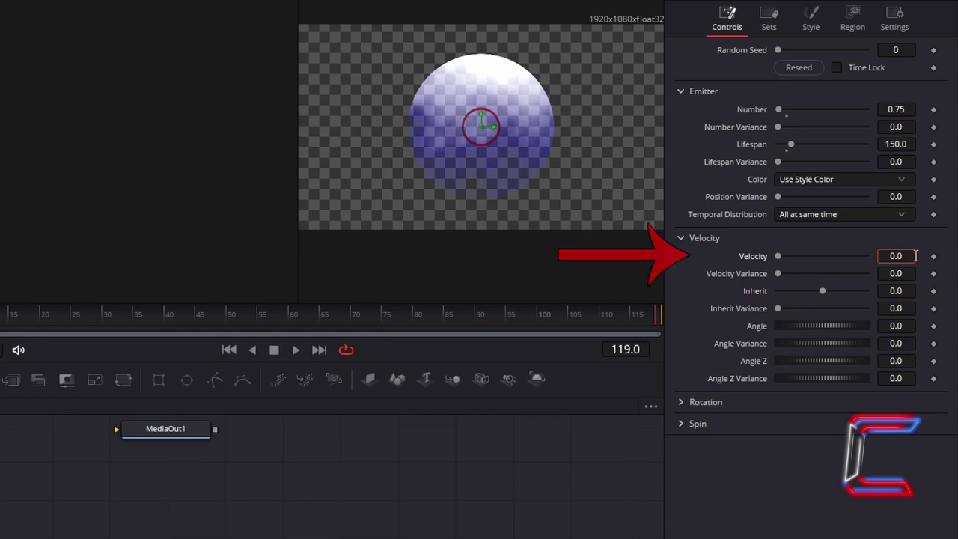
type("0.008")
key("Tab")
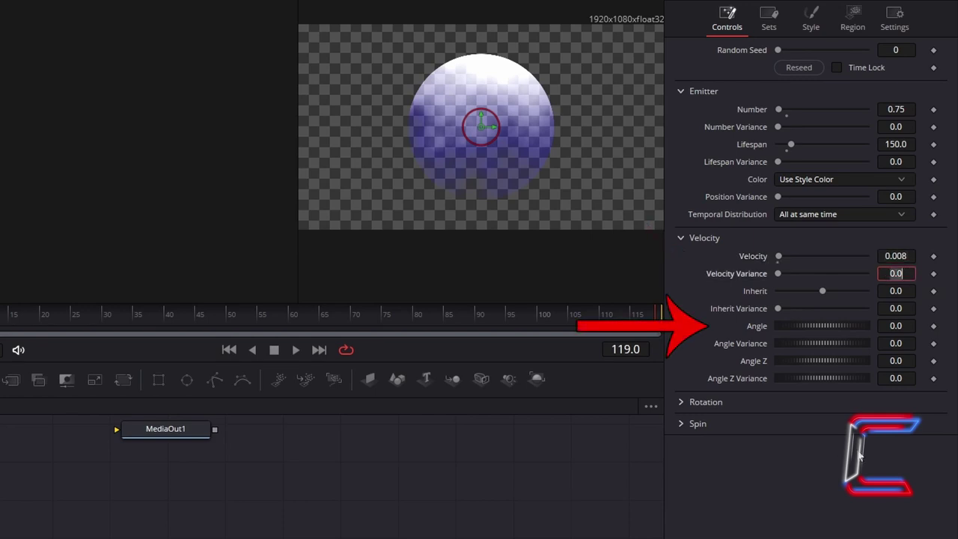
left_click(911, 327)
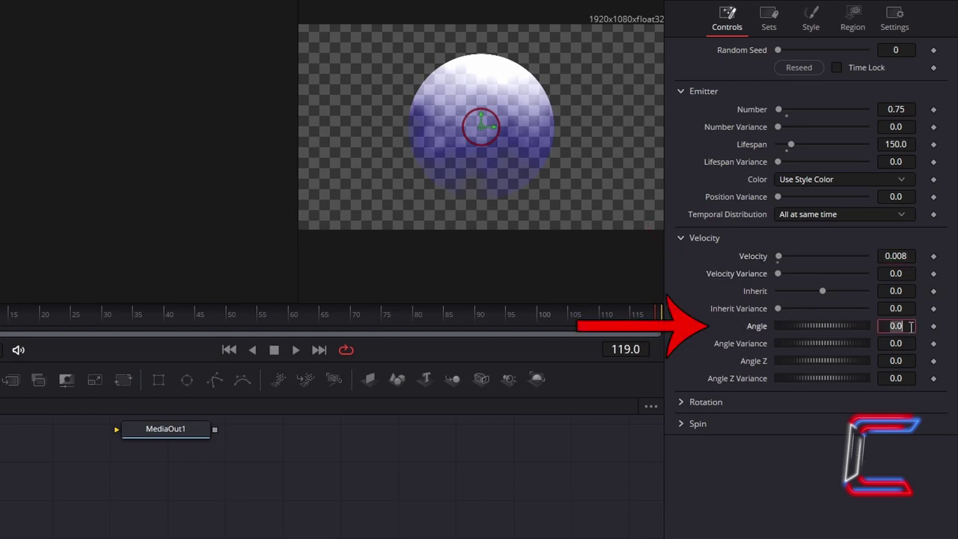
type("90")
key("Tab")
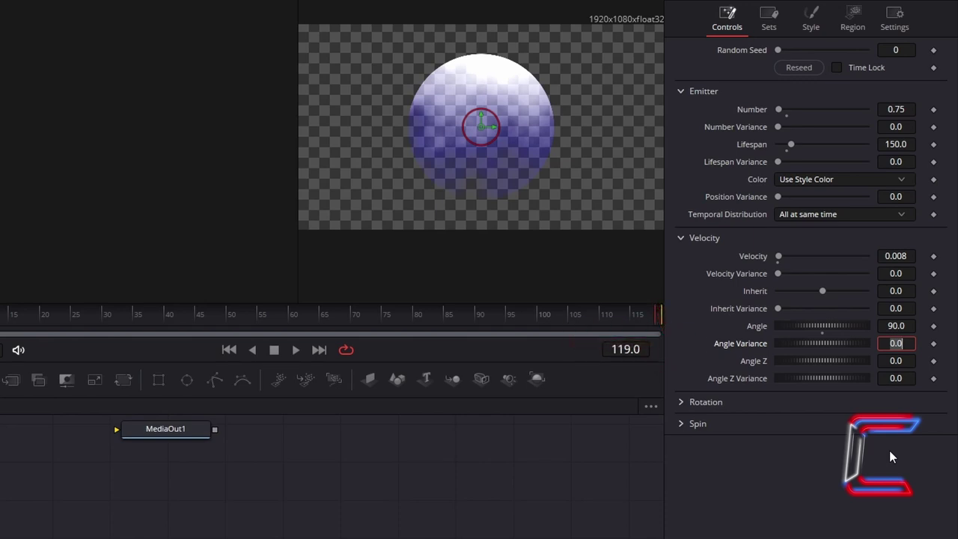
type("10")
key("Tab")
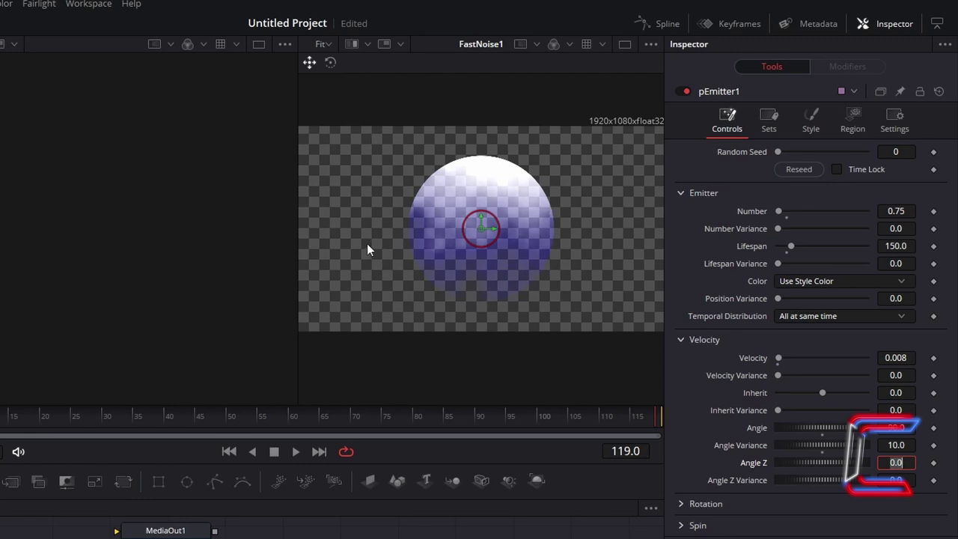
- Switch pEmitter1's Style to Bitmap and connect FastNoise1 as its bitmap source
left_click(822, 136)
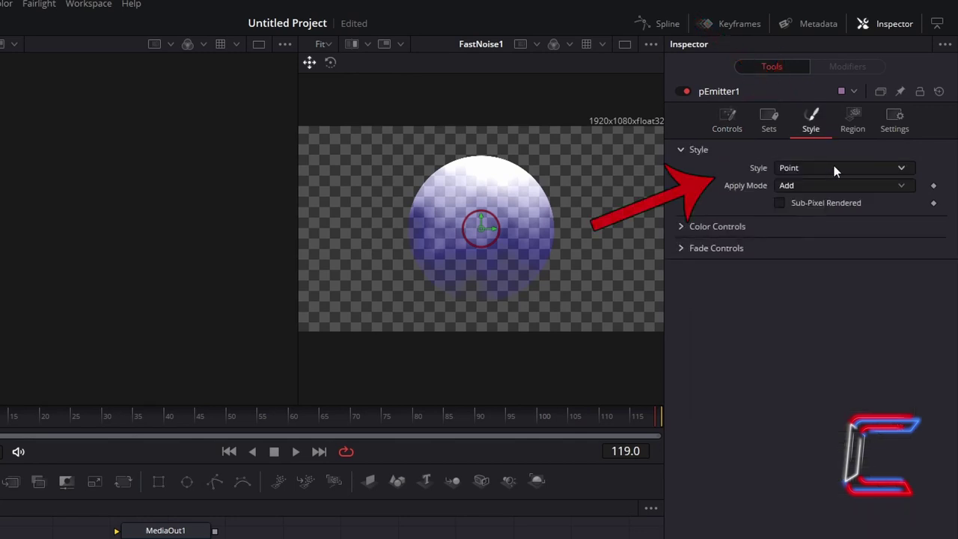
left_click(834, 166)
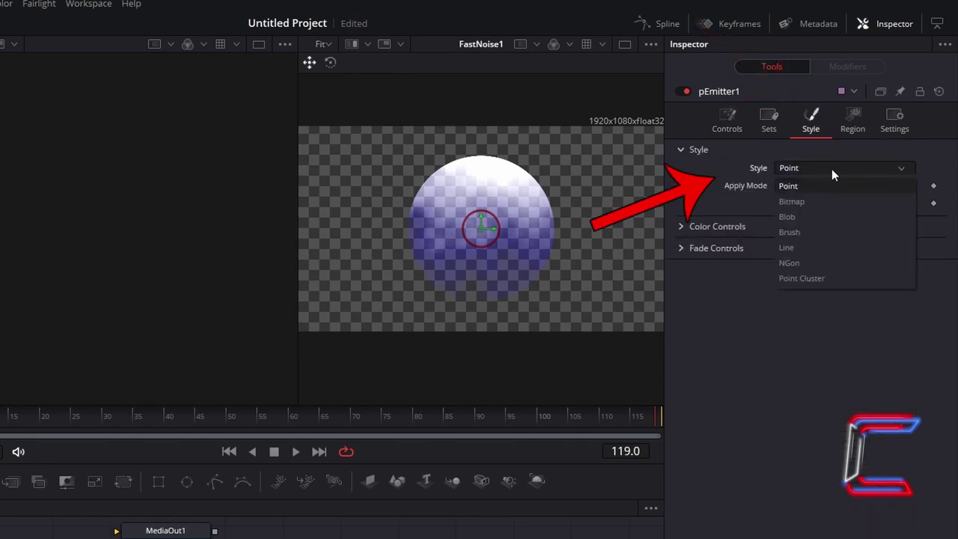
left_click(822, 200)
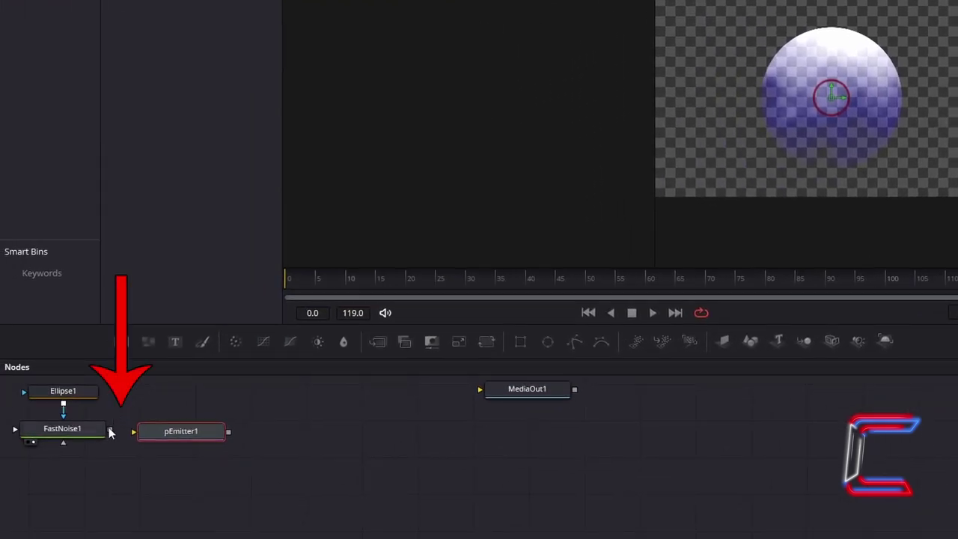
left_click_drag(109, 431, 135, 441)
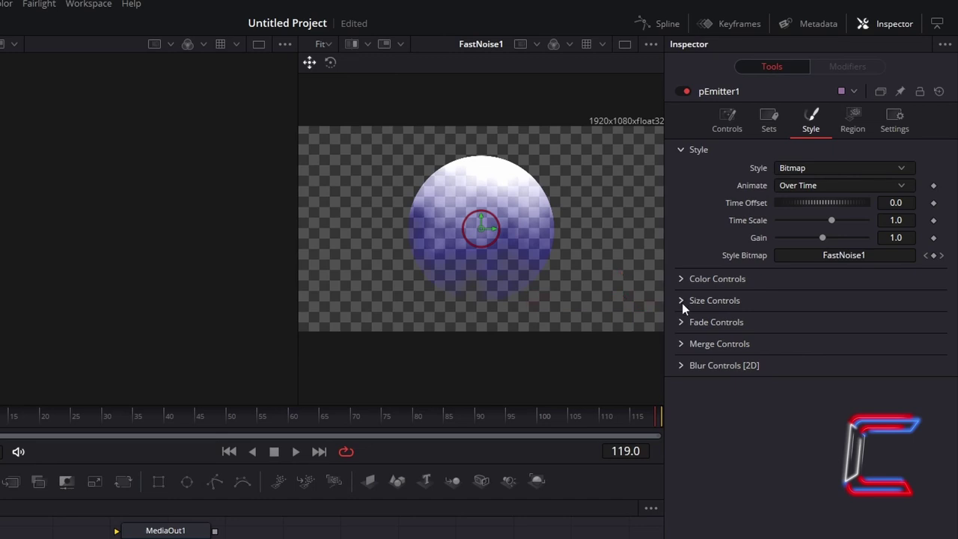
- Expand pEmitter1's Size Controls and set Size Variance to 0.15
left_click(682, 300)
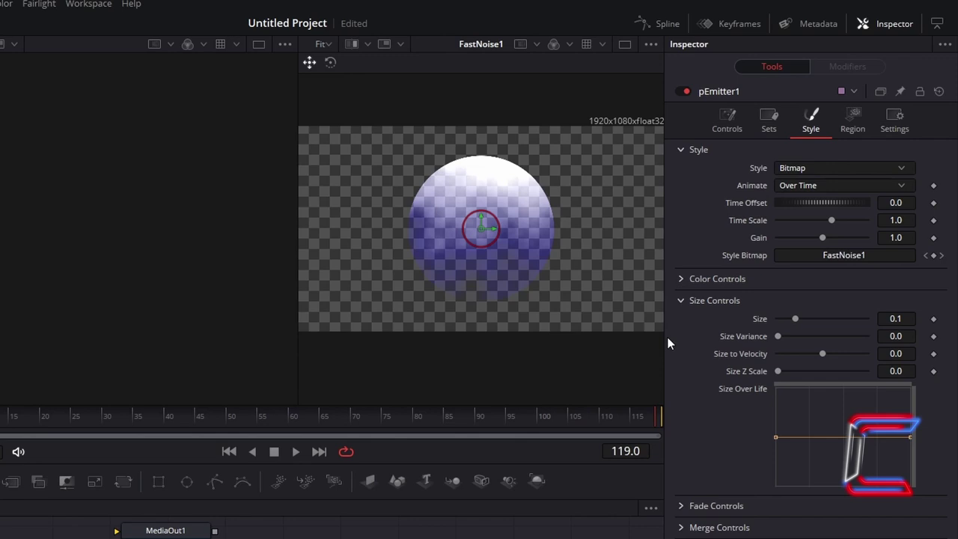
left_click(912, 336)
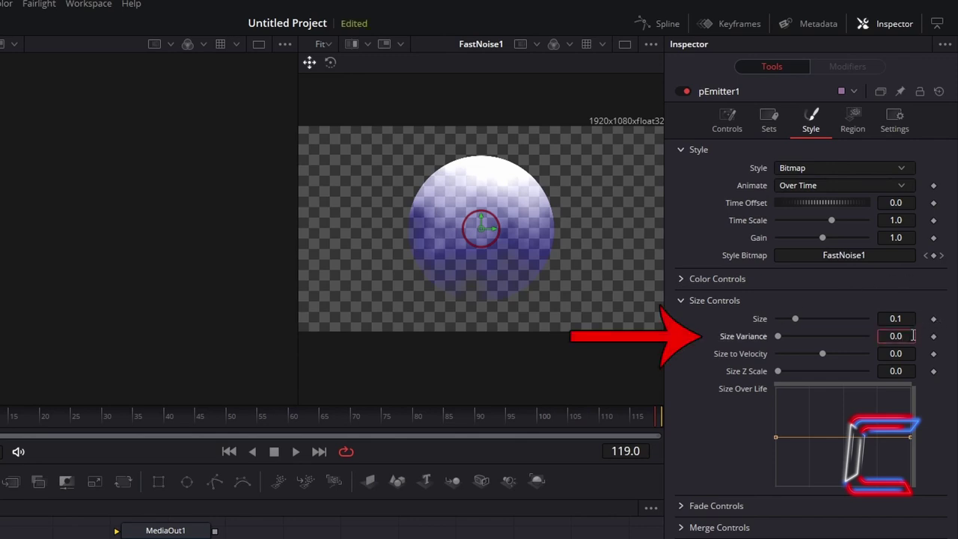
type("0.15")
key("Tab")
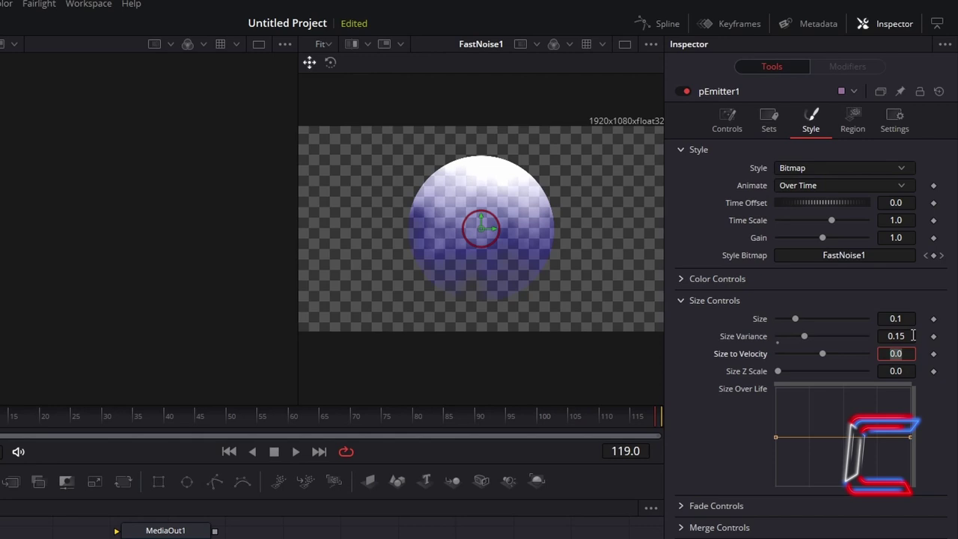
- Change pEmitter1's emission region shape to Line
left_click(860, 134)
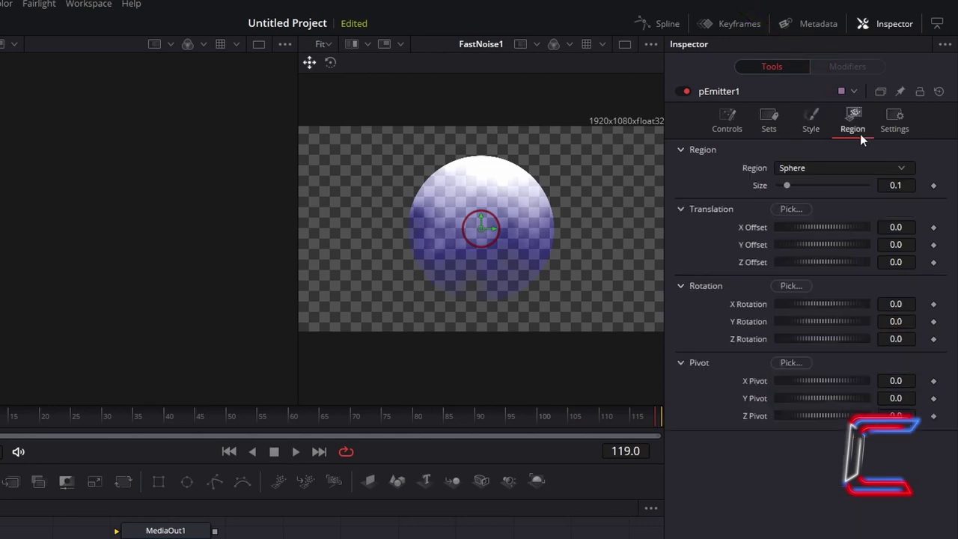
left_click(820, 169)
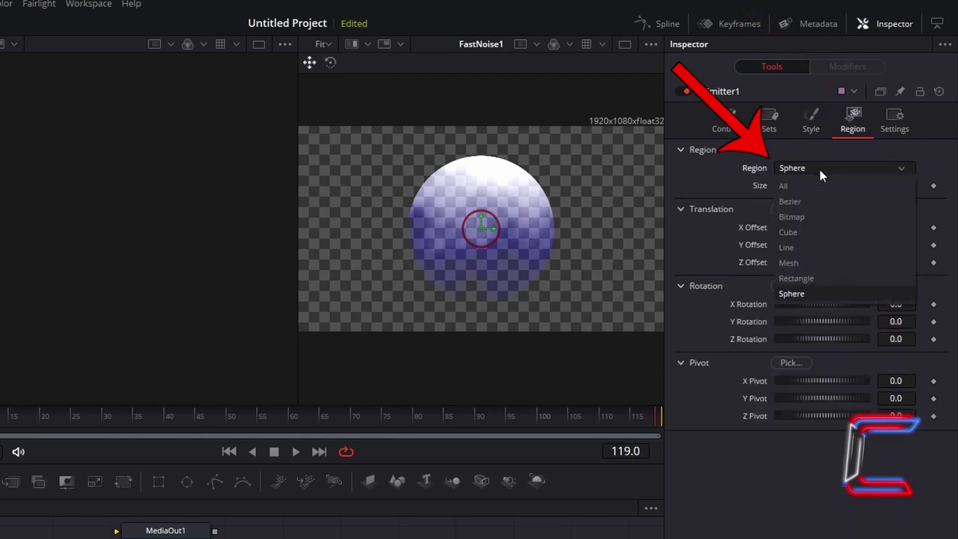
left_click(805, 248)
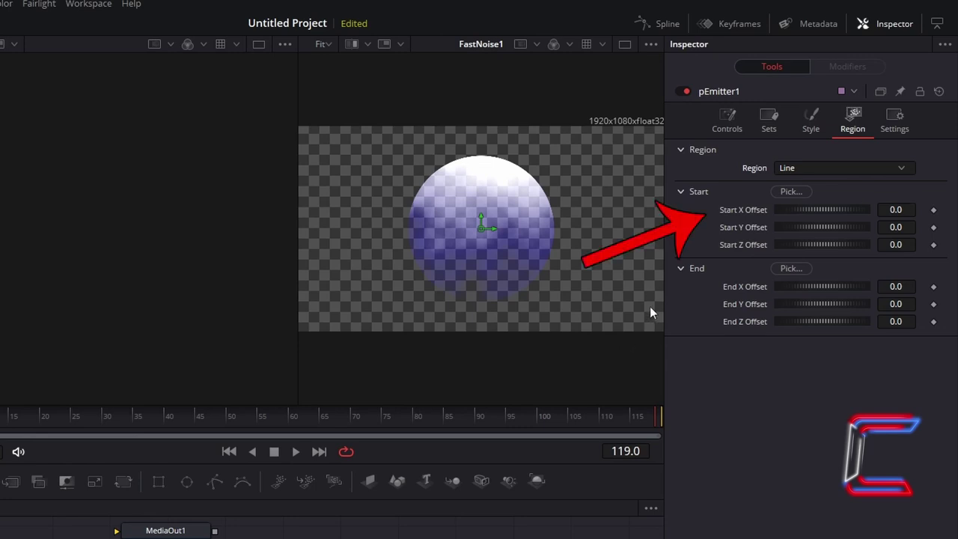
- Set the line's start X offset to 0.5 and end X offset to -0.5
left_click(909, 210)
type("0.5")
key("Tab")
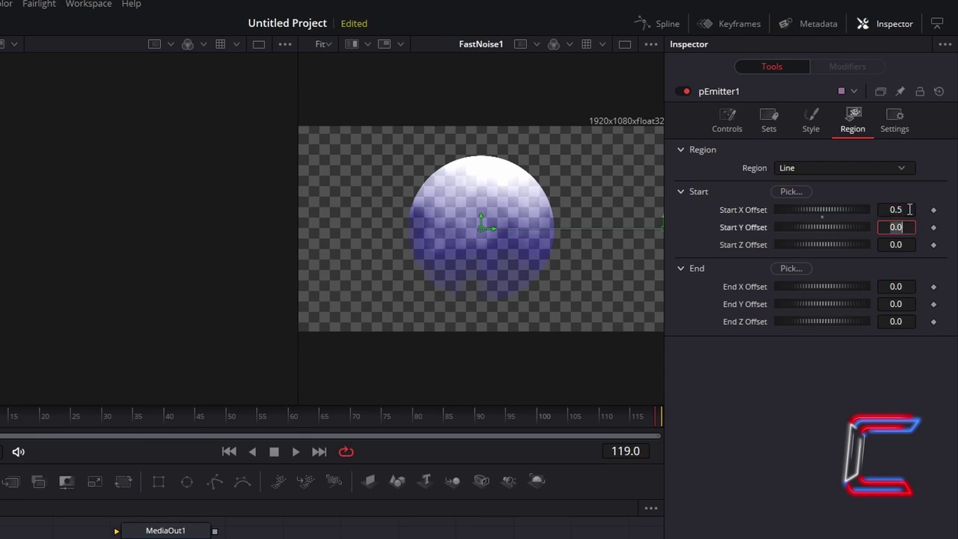
left_click(913, 285)
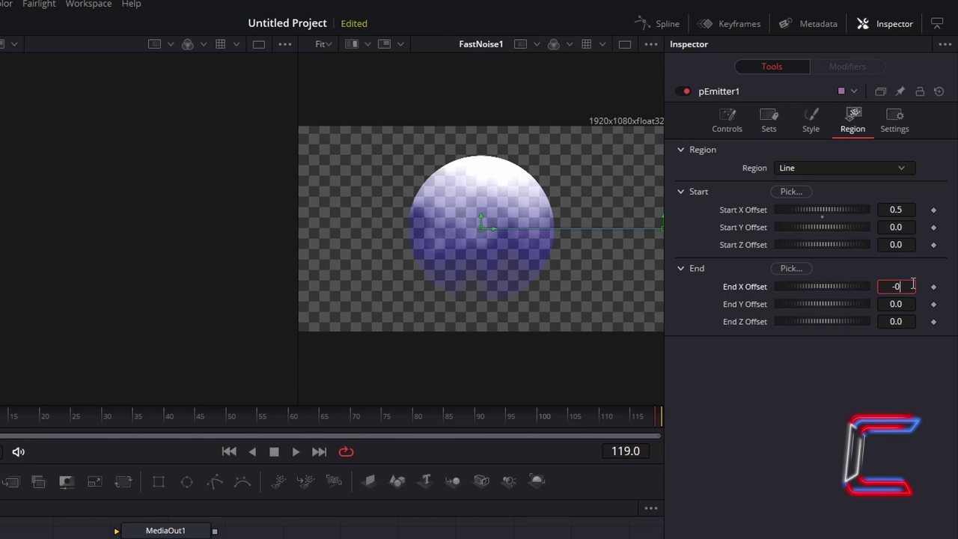
type(".5")
key("Tab")
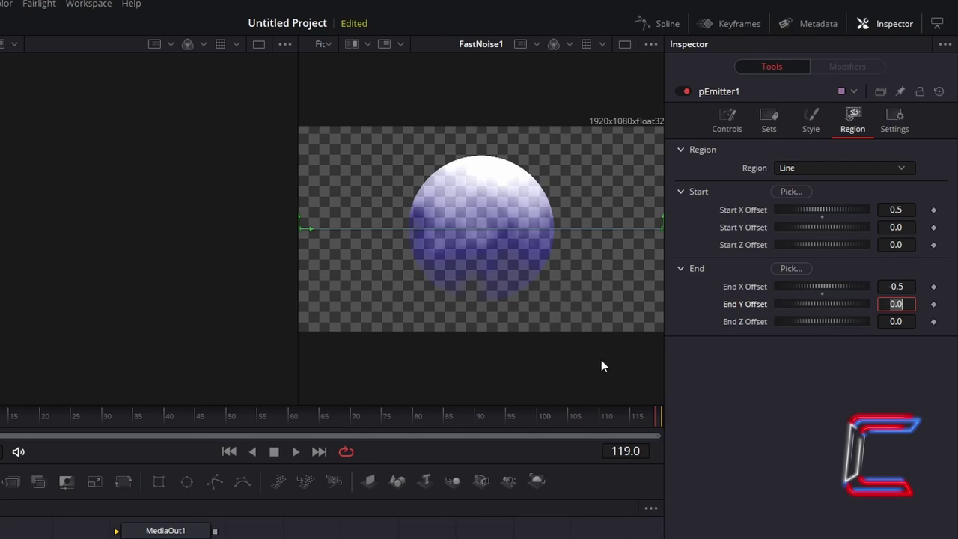
- Lower both the start and end Y offsets of the line to -0.34
left_click(911, 226)
type("-0.34")
key("Tab")
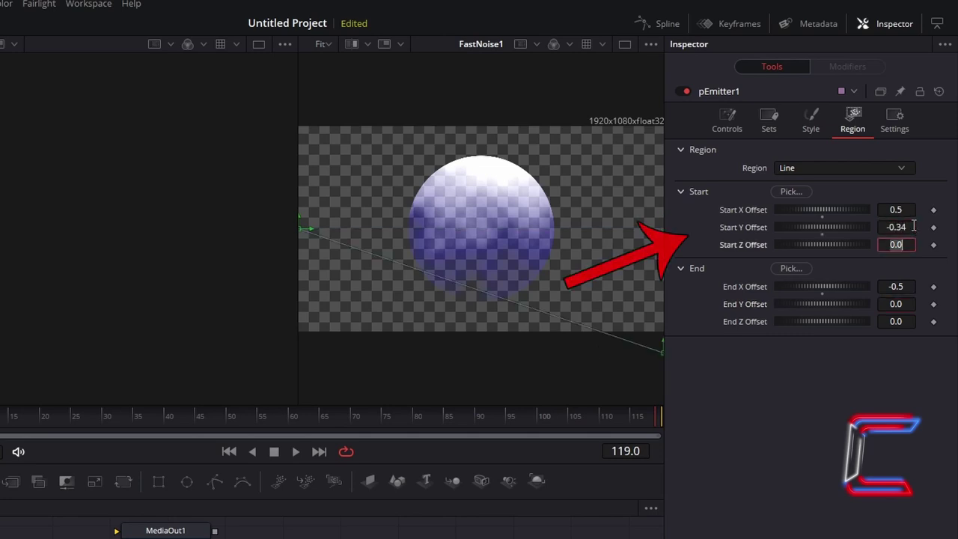
left_click(910, 304)
type("-0.34")
key("Tab")
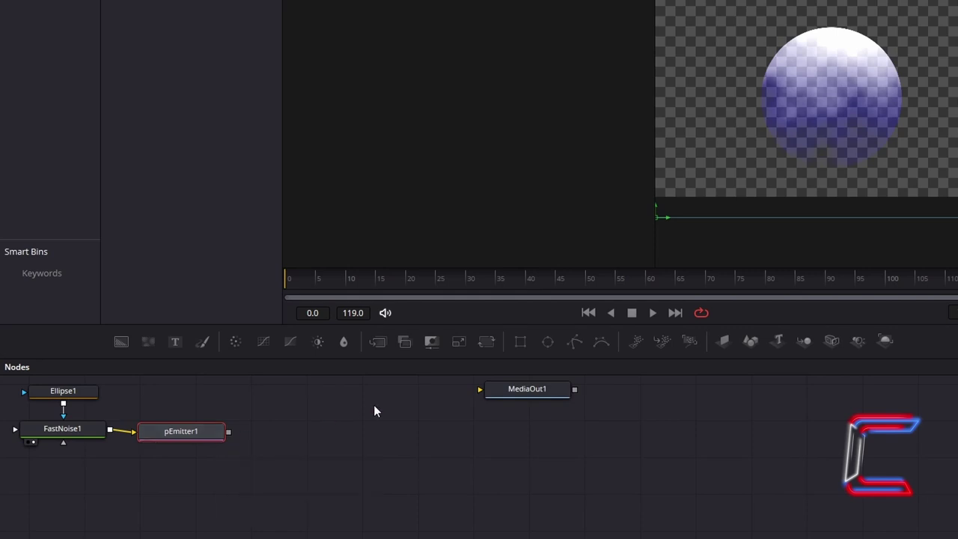
- Add a pDirectionalForce node after pEmitter1 and place it above pEmitter1
key("shift+space")
type("pDirectionalForce")
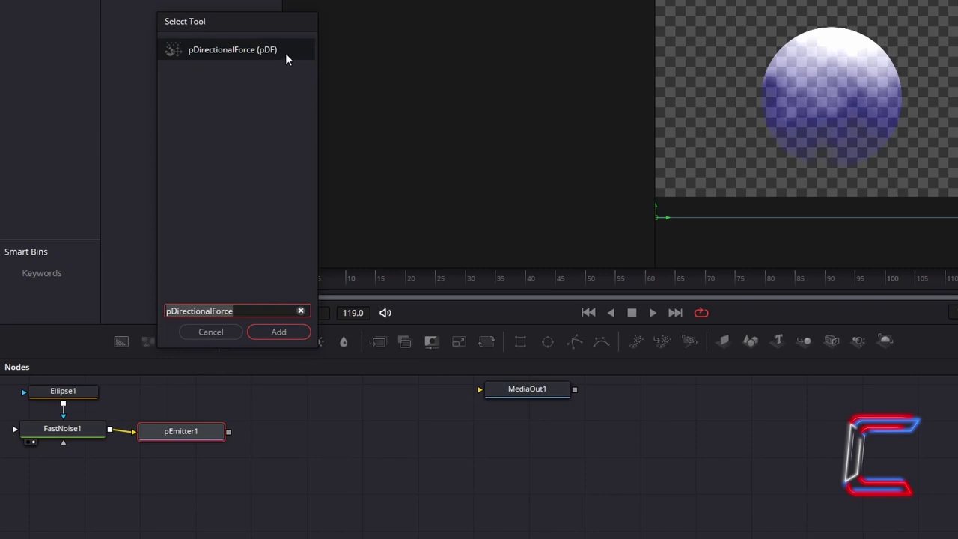
left_click(292, 331)
left_click_drag(292, 431, 178, 392)
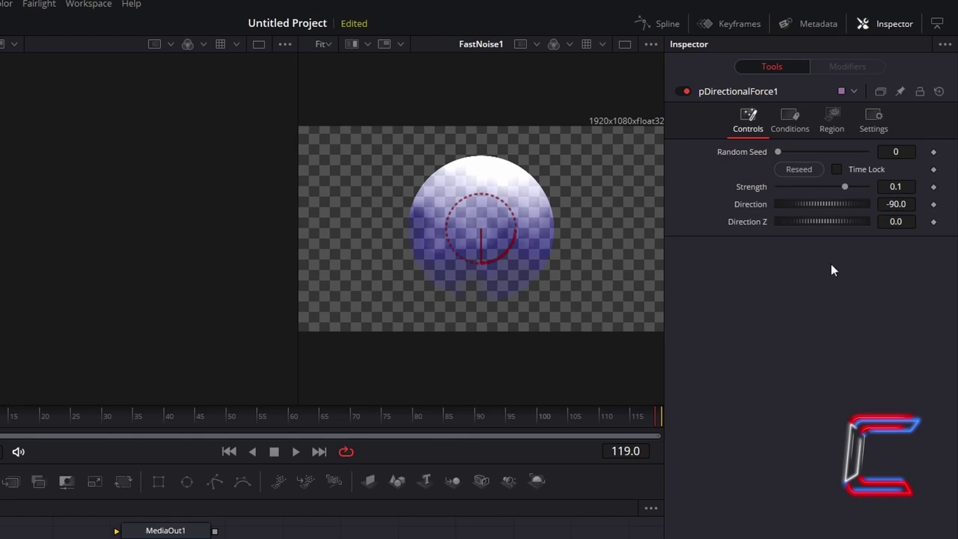
- Set pDirectionalForce1's Strength to 0.01 and Direction to 103
left_click(911, 186)
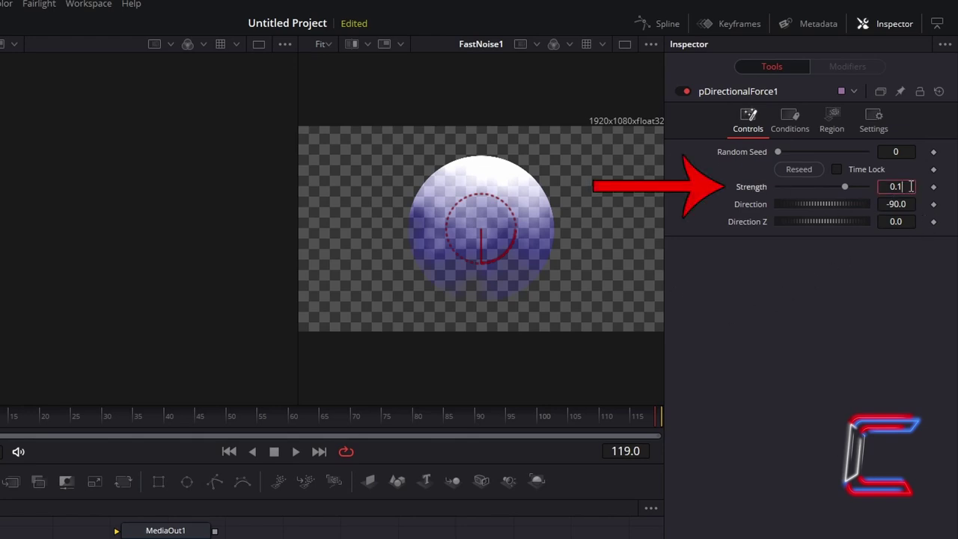
key("BackSpace")
type("01")
key("Tab")
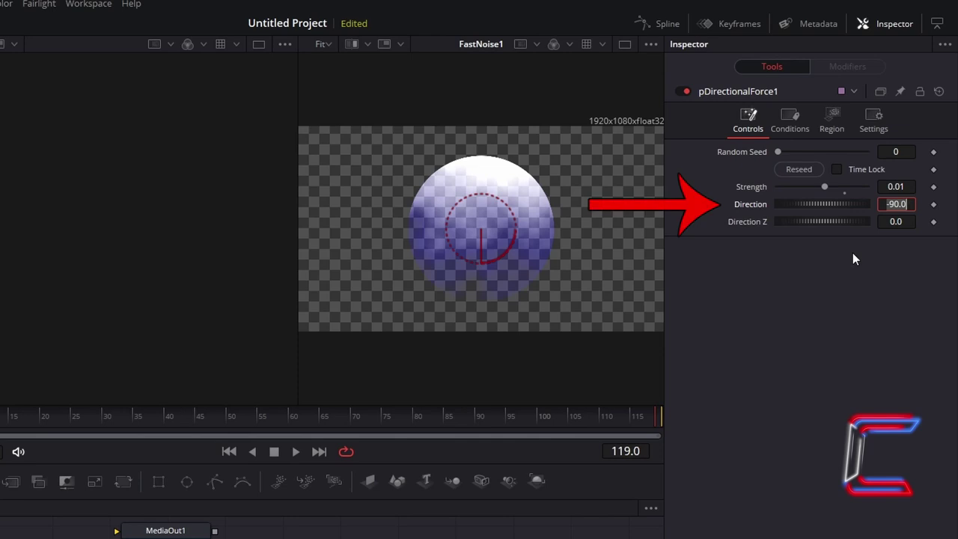
type("103")
key("Tab")
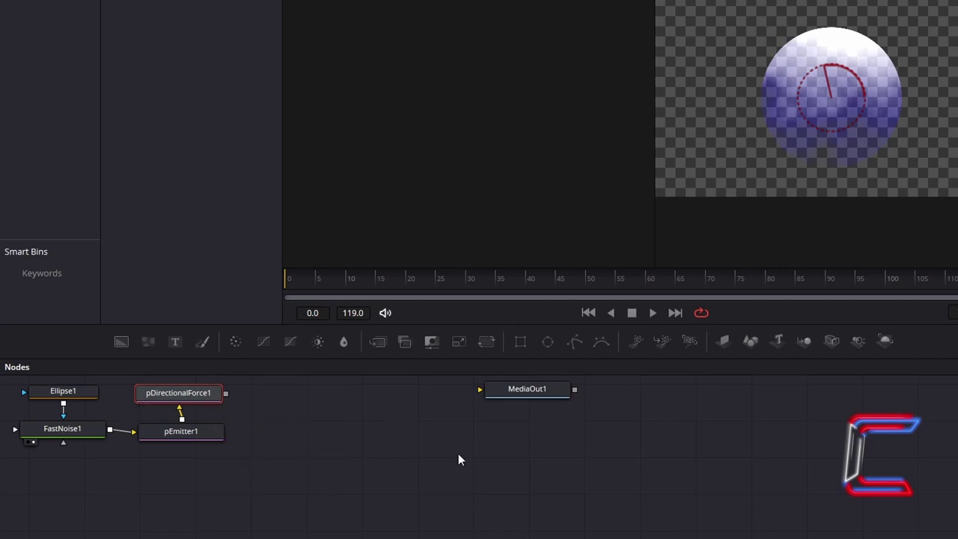
- Add a pRender node after pDirectionalForce1
key("shift+space")
type("pRender")
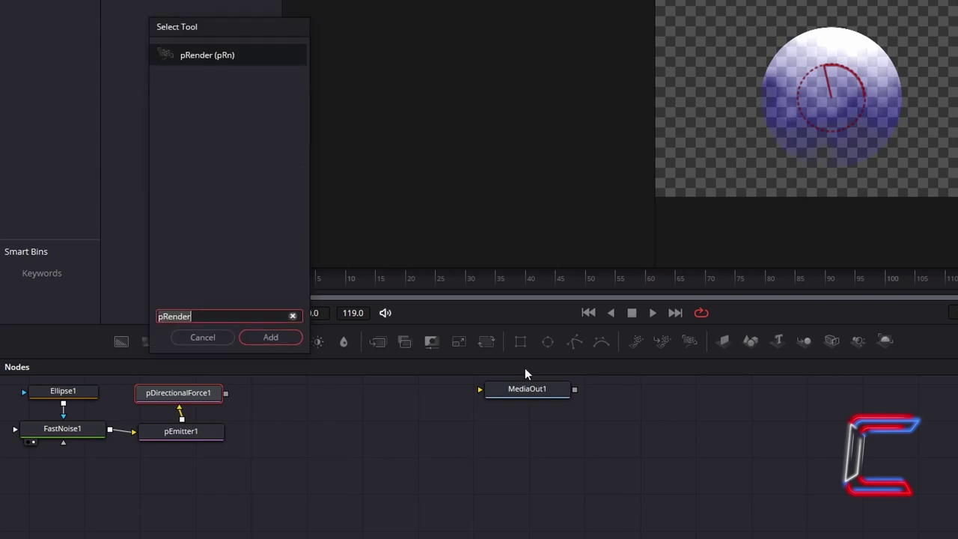
left_click(288, 338)
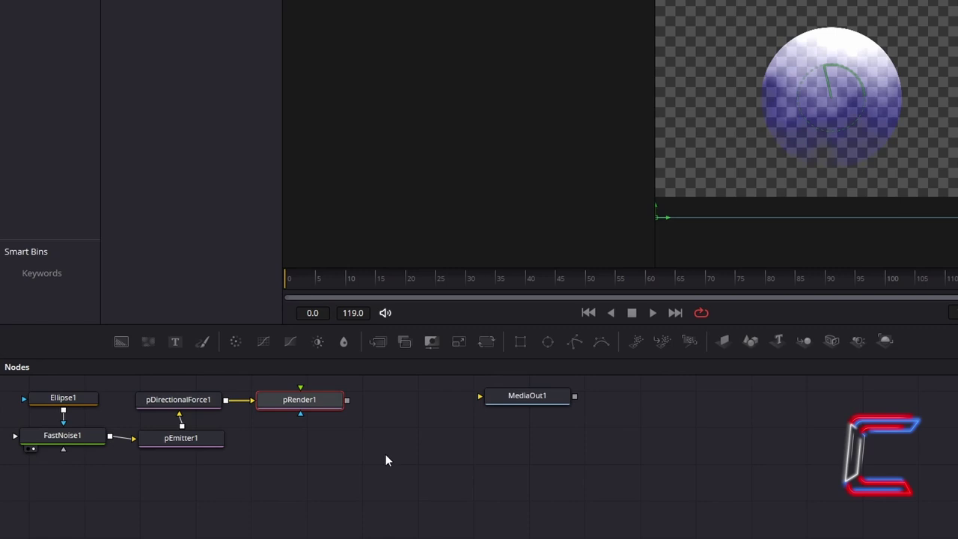
- Add a Grid Warp node after pRender1
key("shift+space")
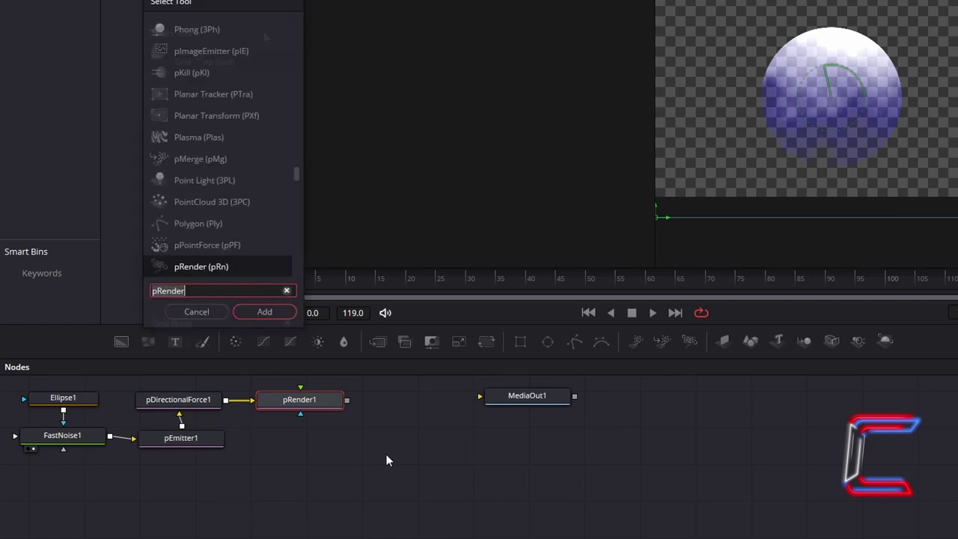
type("Grid Warp")
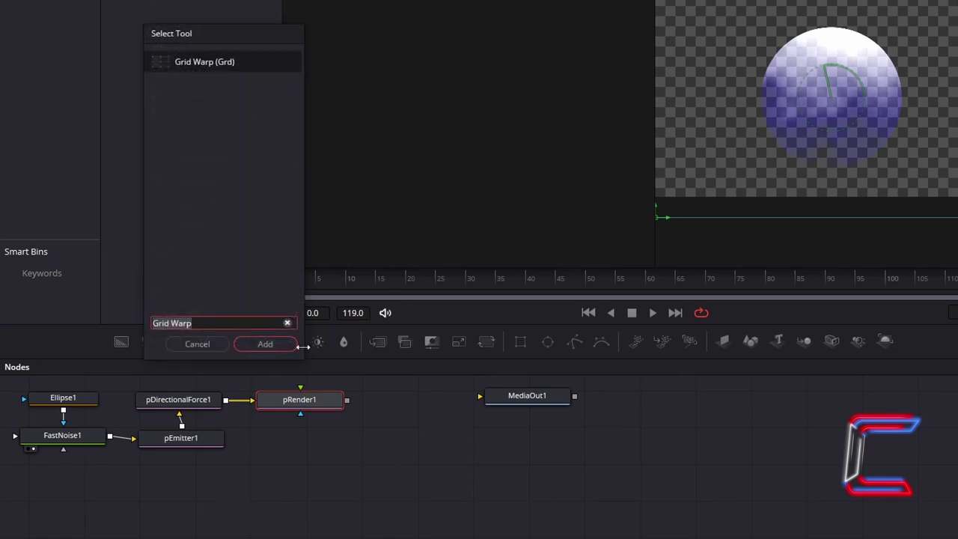
left_click(288, 345)
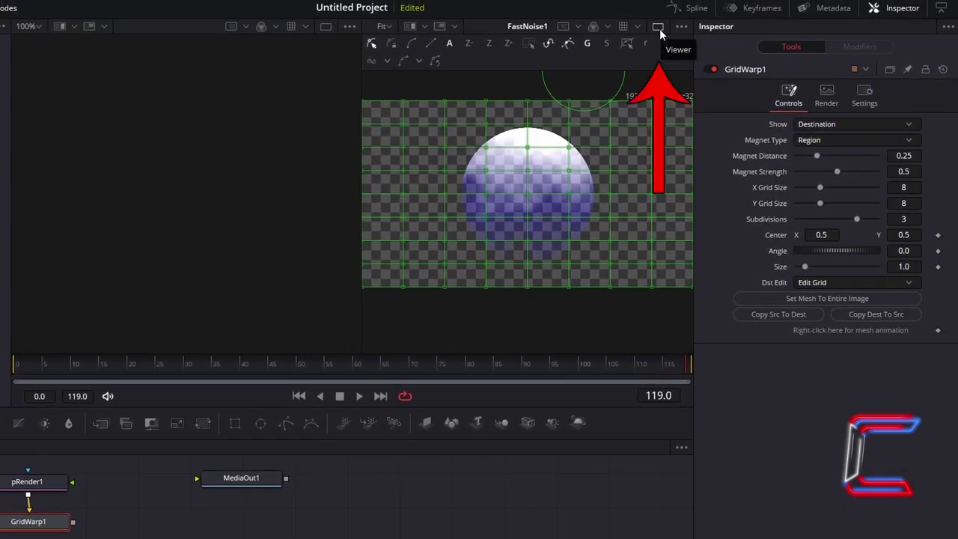
- Switch to a single viewer at 25% zoom and set GridWarp1's Size to 1.1
left_click(658, 27)
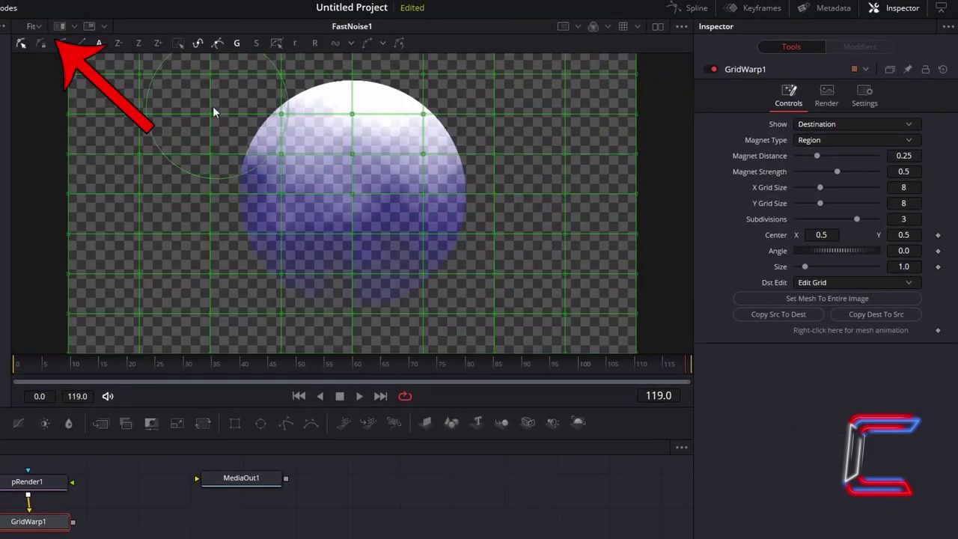
left_click(38, 27)
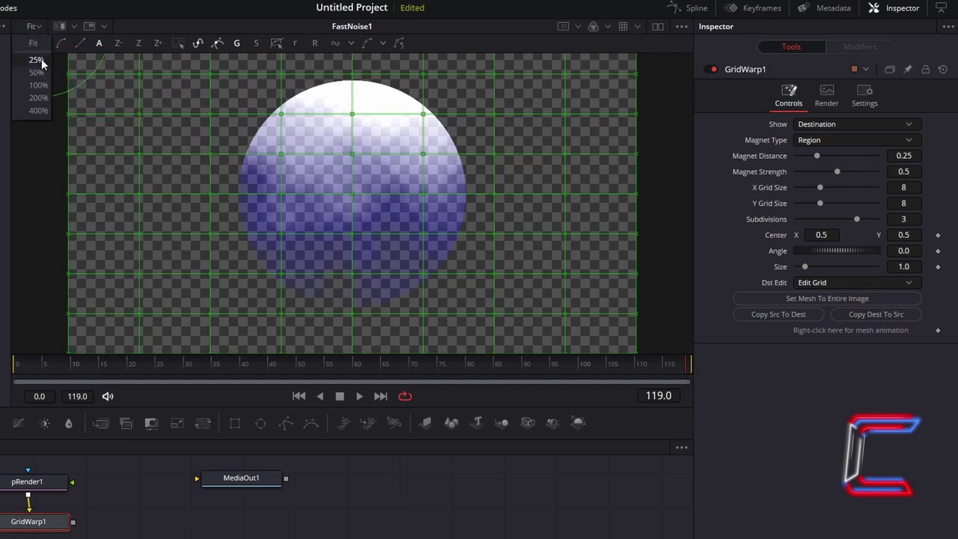
left_click(41, 58)
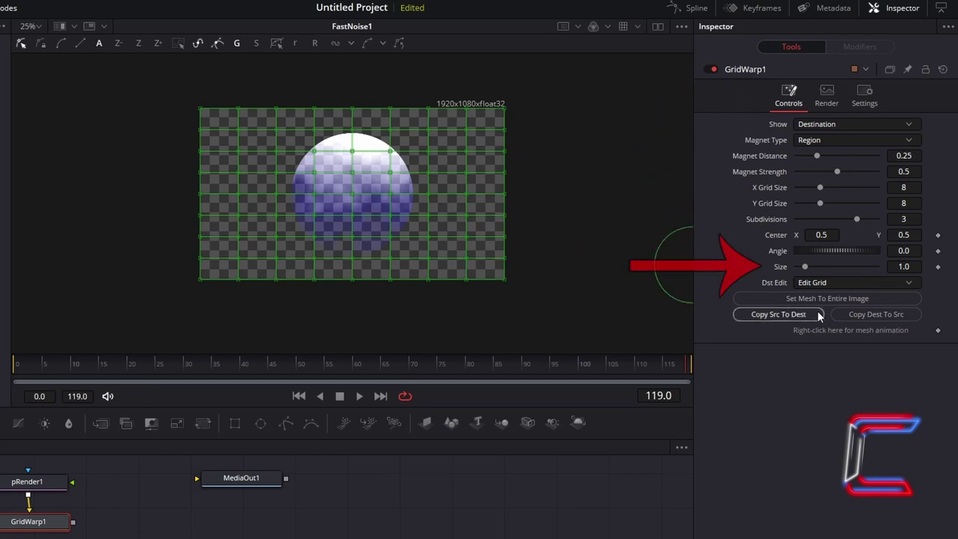
left_click(914, 267)
type("1.1")
key("Tab")
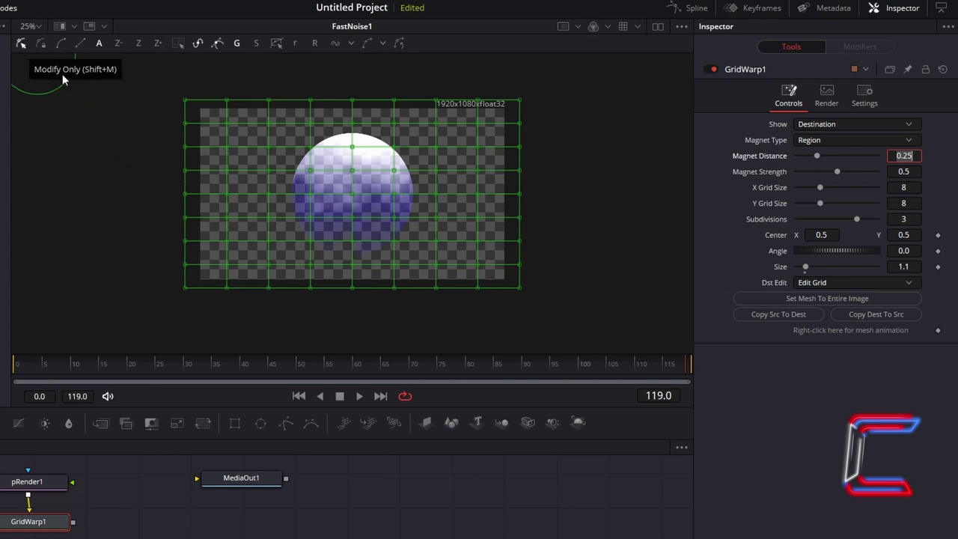
- Enable grid point editing and drag top-left and upper-right points down to warp the mesh
left_click(228, 123)
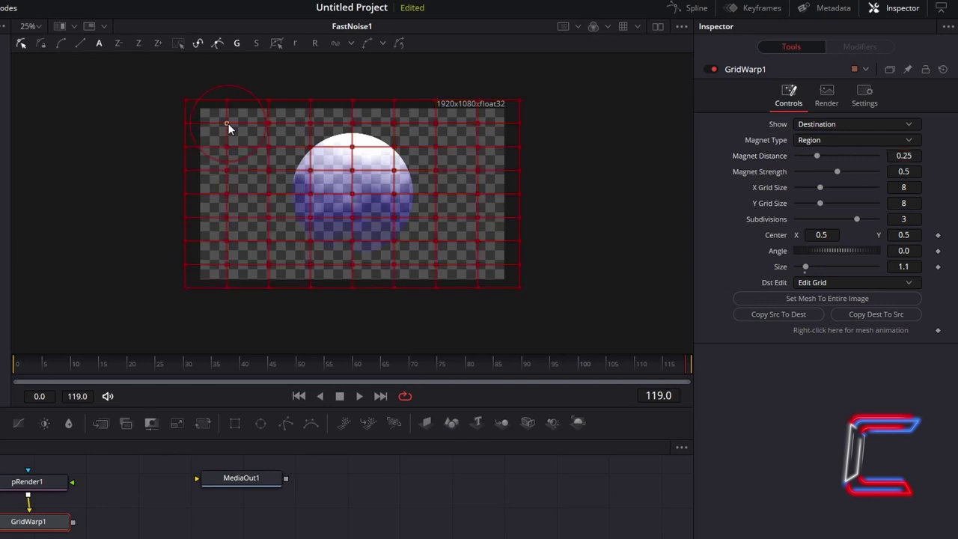
left_click(224, 148)
mouse_move(225, 147)
left_mouse_down()
mouse_move(229, 195)
mouse_move(220, 196)
mouse_move(279, 196)
mouse_move(271, 144)
mouse_move(256, 149)
mouse_move(319, 173)
mouse_move(353, 203)
mouse_move(359, 135)
mouse_move(397, 173)
mouse_move(389, 181)
mouse_move(441, 178)
mouse_move(440, 218)
mouse_move(391, 247)
mouse_move(298, 250)
left_mouse_up()
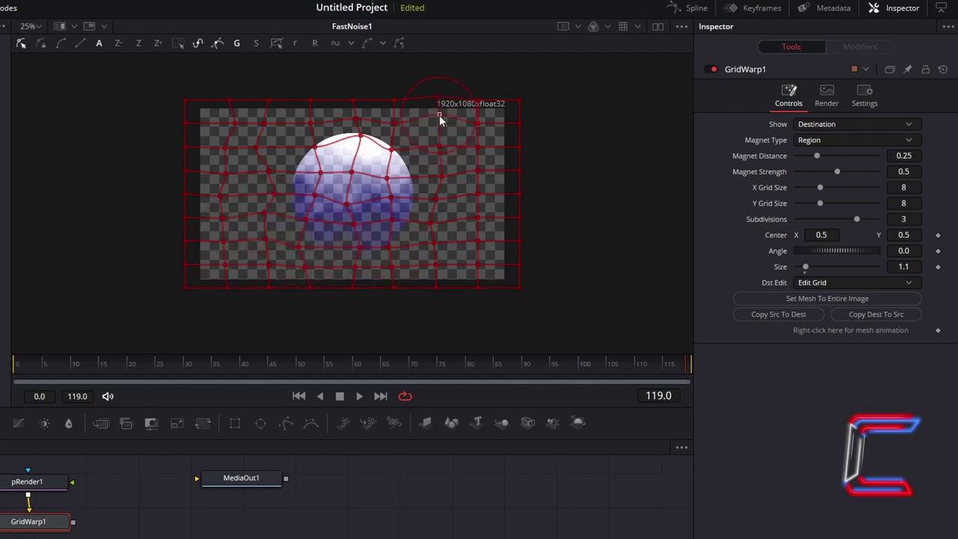
mouse_move(439, 117)
left_mouse_down()
mouse_move(487, 129)
mouse_move(467, 152)
mouse_move(480, 193)
mouse_move(470, 240)
left_mouse_up()
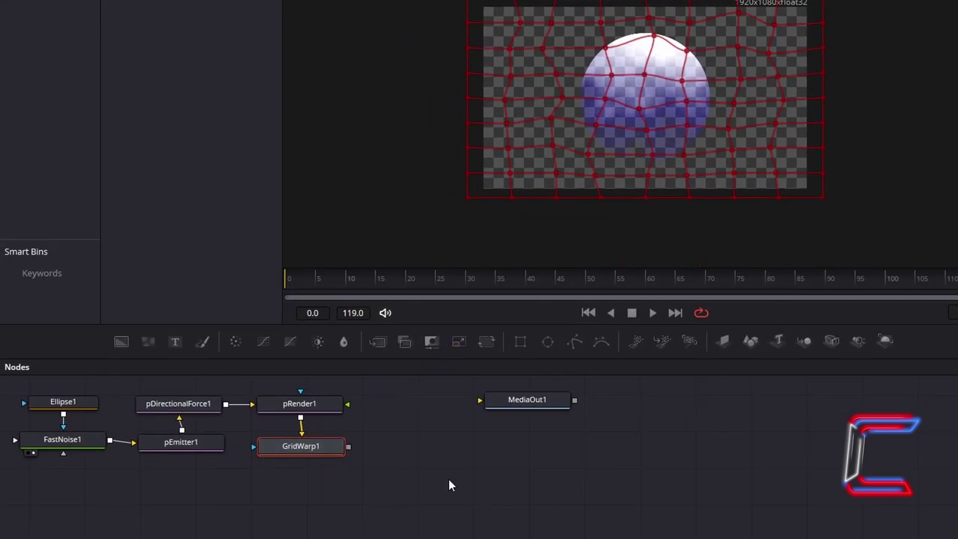
- Add a Soft Glow node after GridWarp1, placed to its right
key("shift+space")
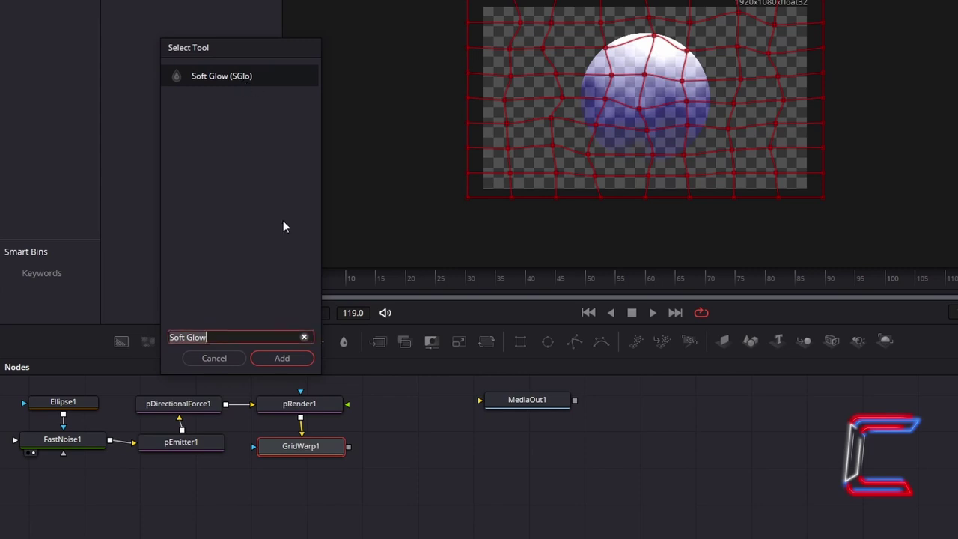
left_click(282, 359)
left_click_drag(318, 485, 436, 453)
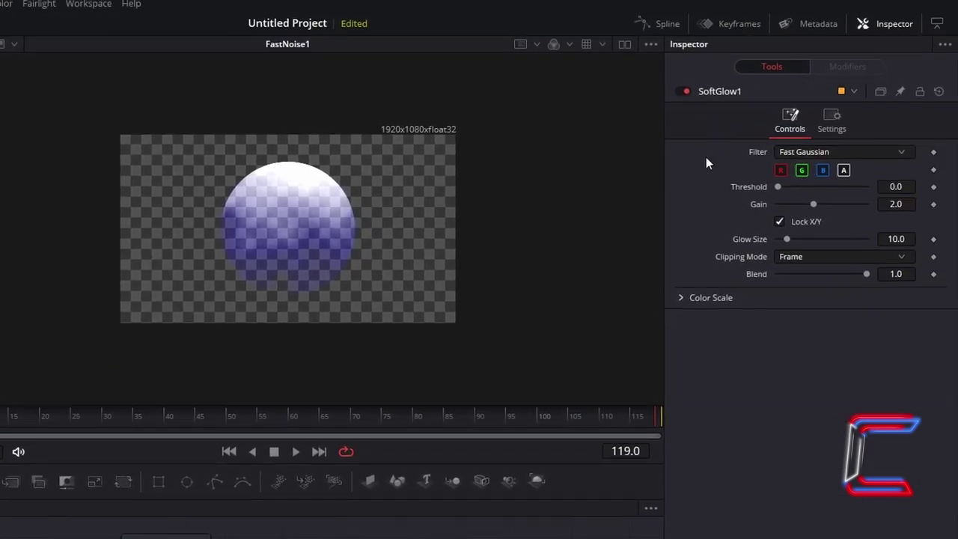
- Set SoftGlow1's Gain to 0.2 and Glow Size to 20
left_click(896, 205)
type("0.2")
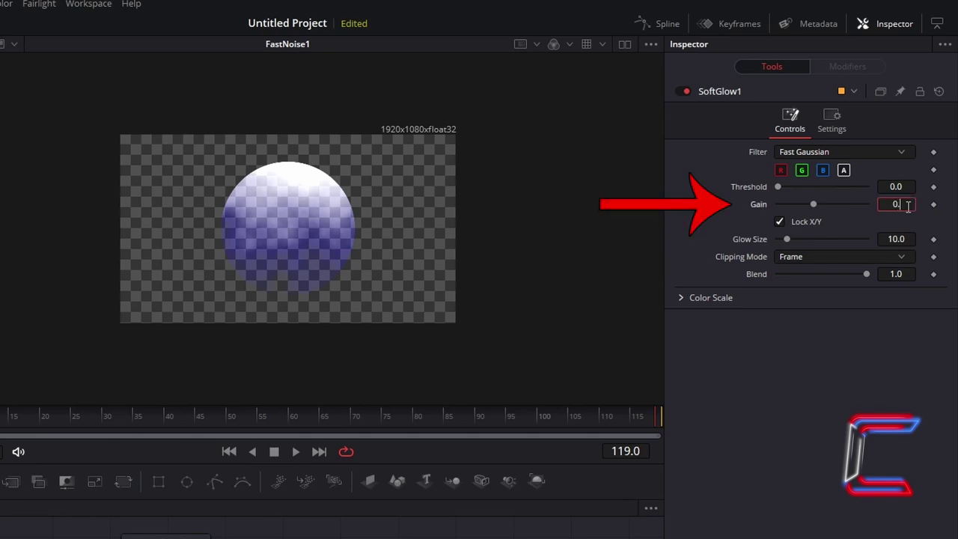
key("Tab")
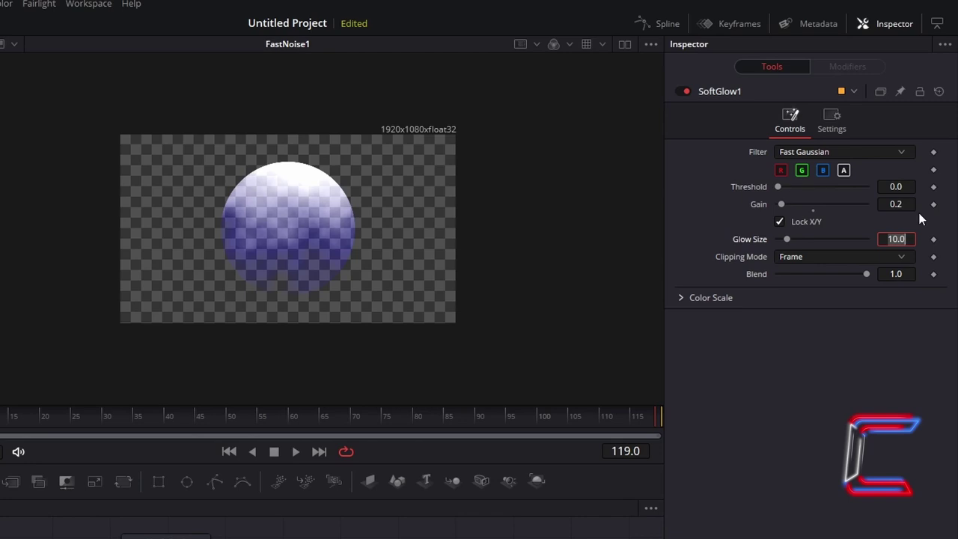
type("20")
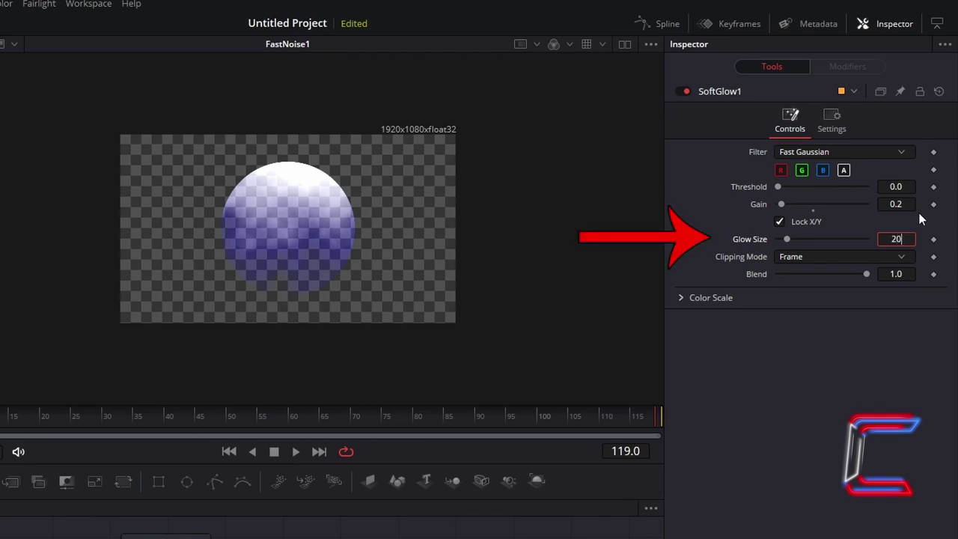
key("Tab")
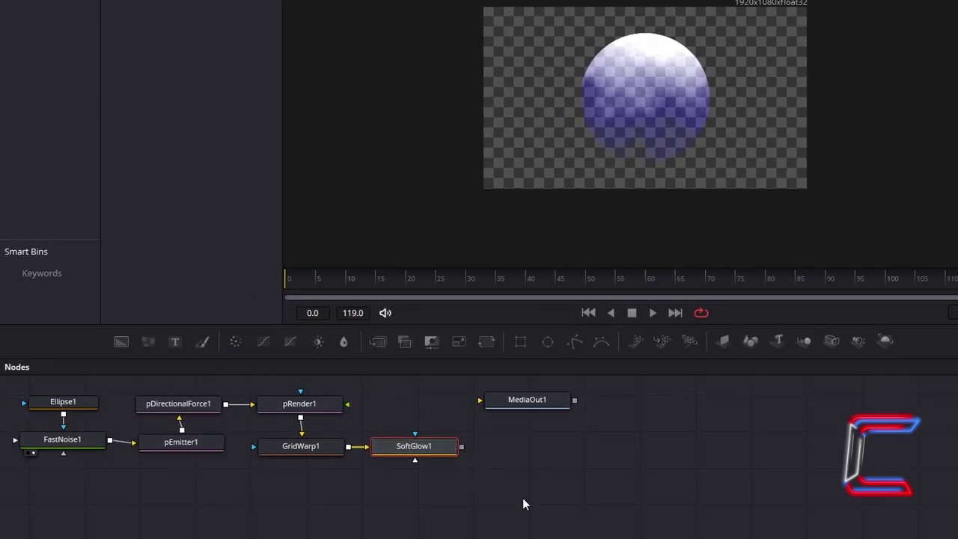
- Add an Edge Detect node after SoftGlow1 with Denoise Strength 0.25
key("shift+space")
type("Edge Detect")
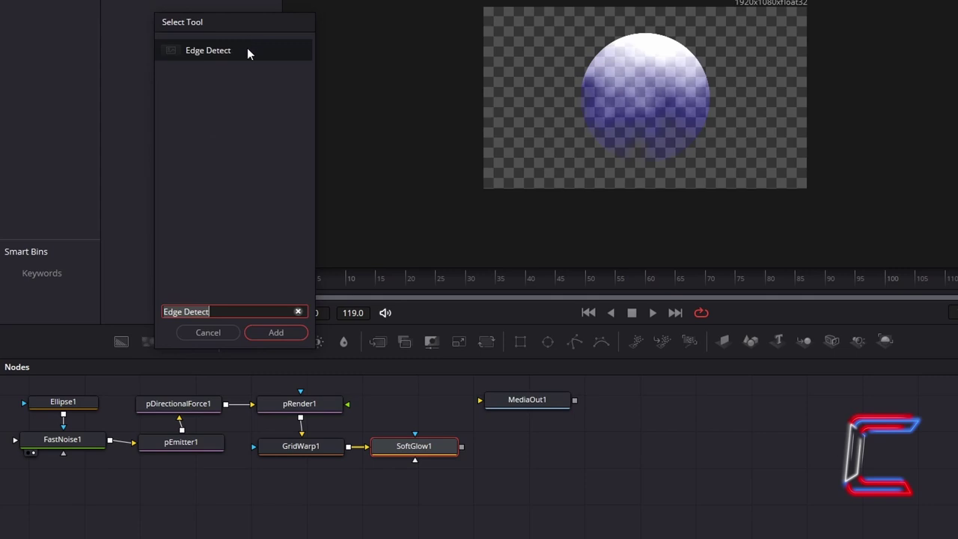
left_click(301, 332)
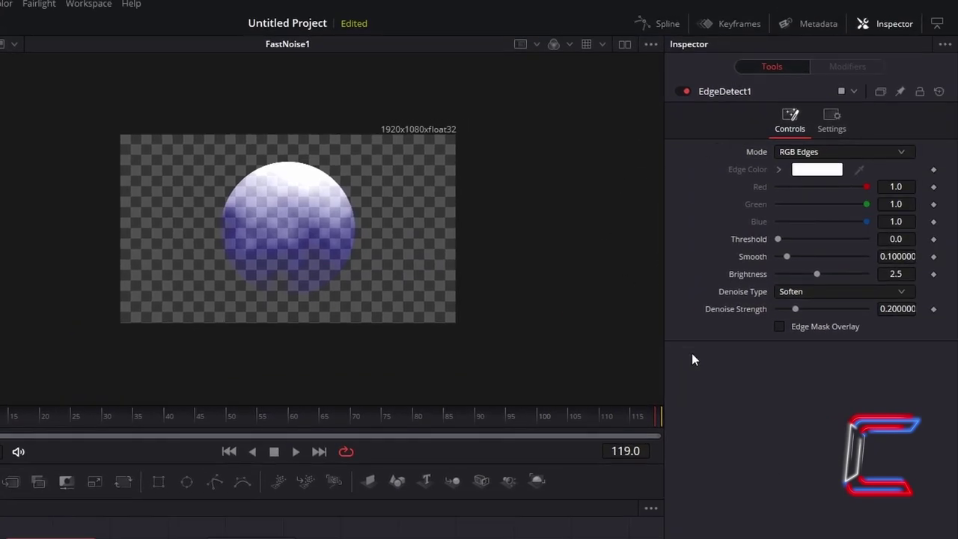
left_click(908, 310)
type("0.25")
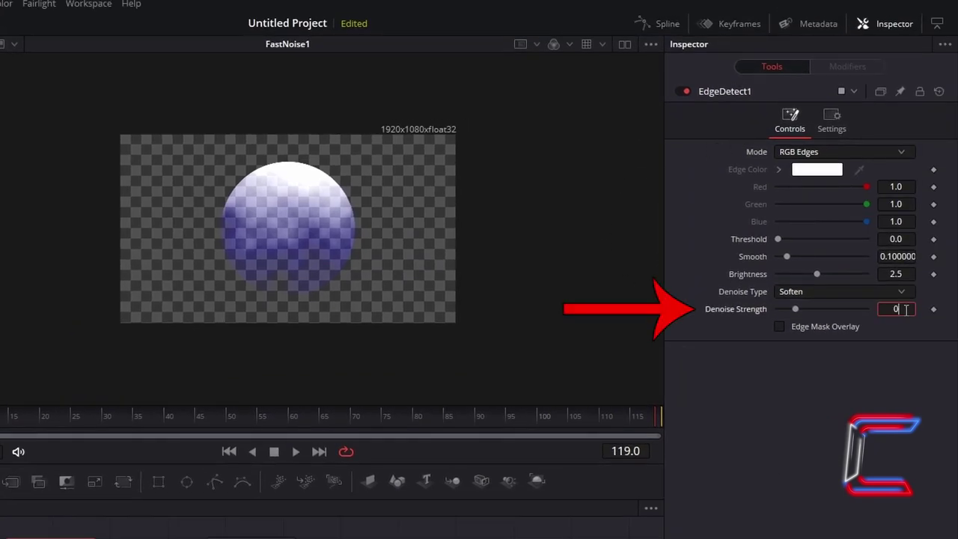
key("Tab")
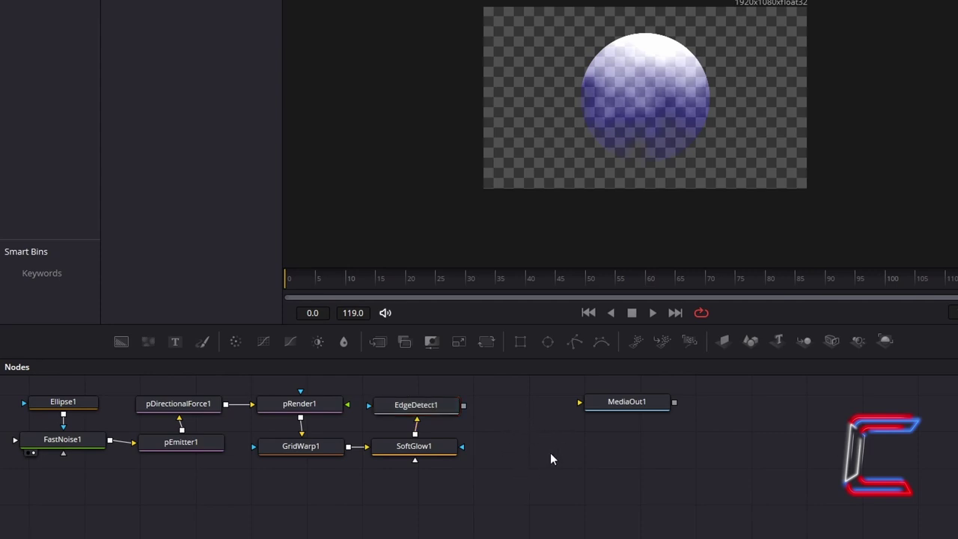
- Add a Merge node, feed EdgeDetect1 into it and connect Merge1 to MediaOut1
key("shift+space")
type("merge")
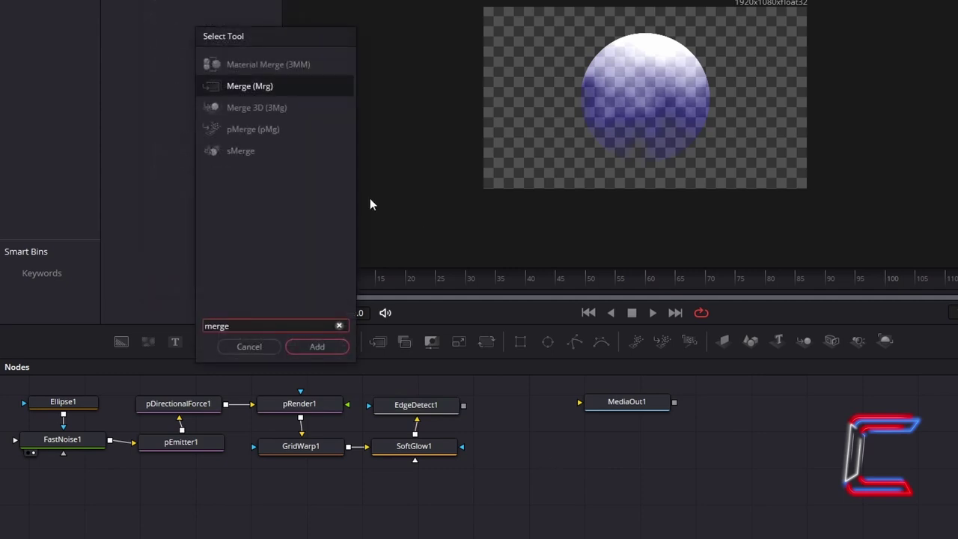
left_click(289, 88)
left_click(334, 349)
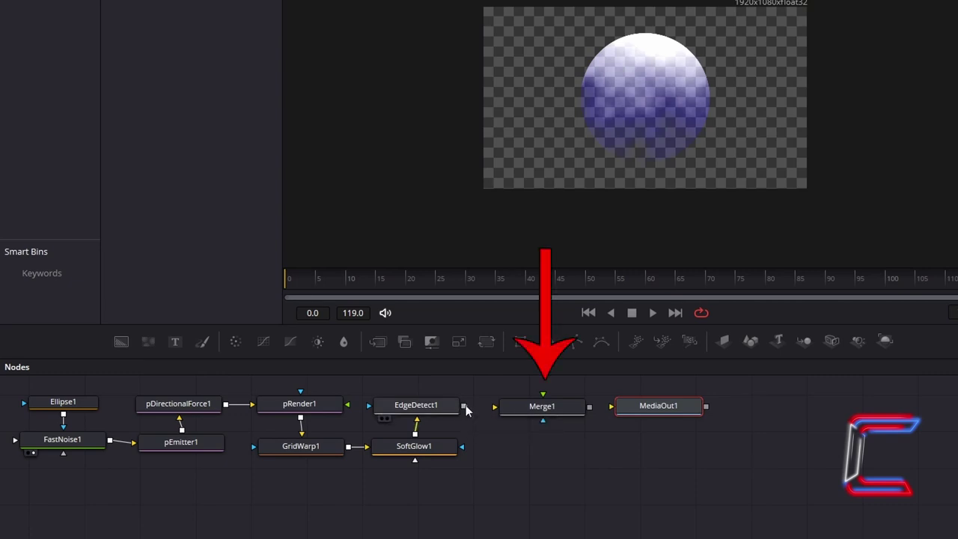
left_click_drag(464, 408, 544, 399)
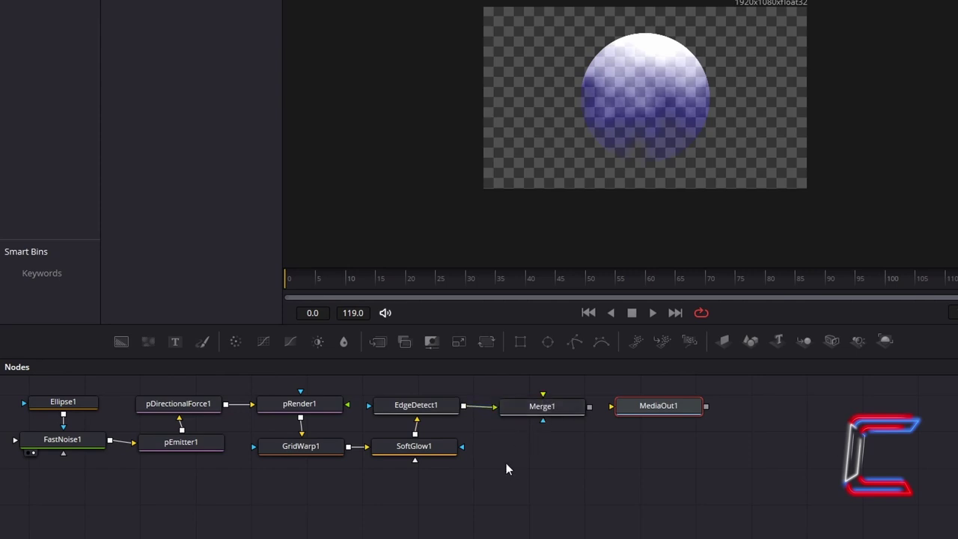
left_click_drag(590, 406, 611, 408)
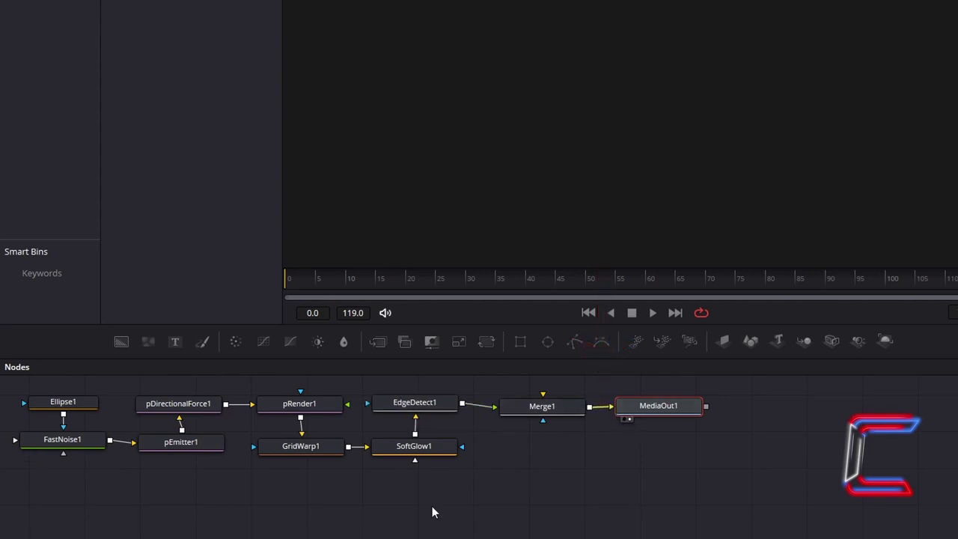
- Select Ellipse1, FastNoise1, pEmitter1, pDirectionalForce1 and pRender1 and copy them
left_click(552, 464)
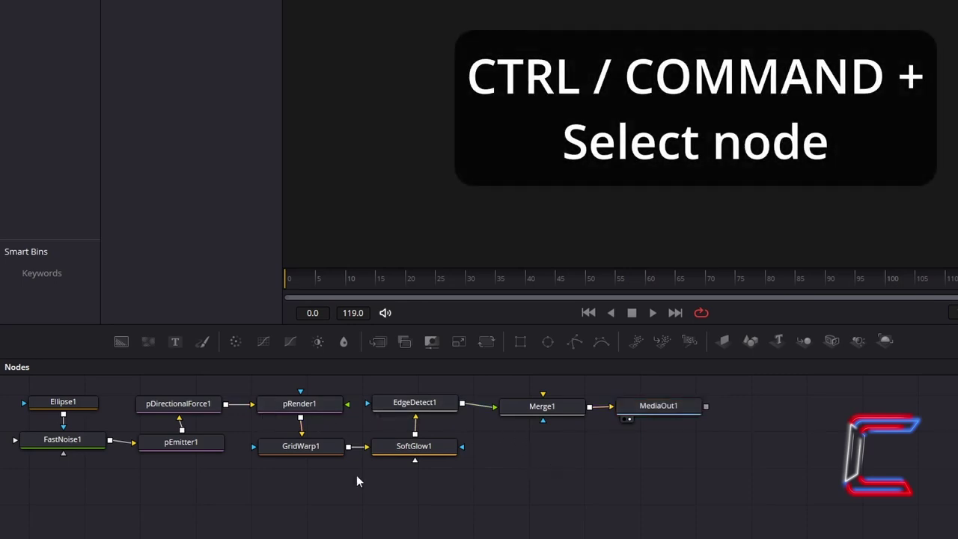
left_click(90, 406, "ctrl")
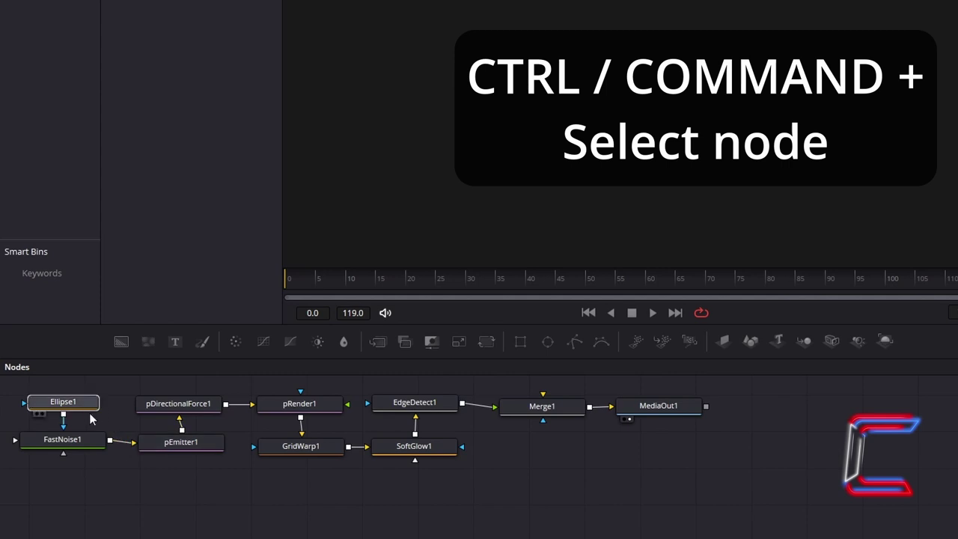
left_click(90, 441, "ctrl")
left_click(174, 448, "ctrl")
left_click(174, 406, "ctrl")
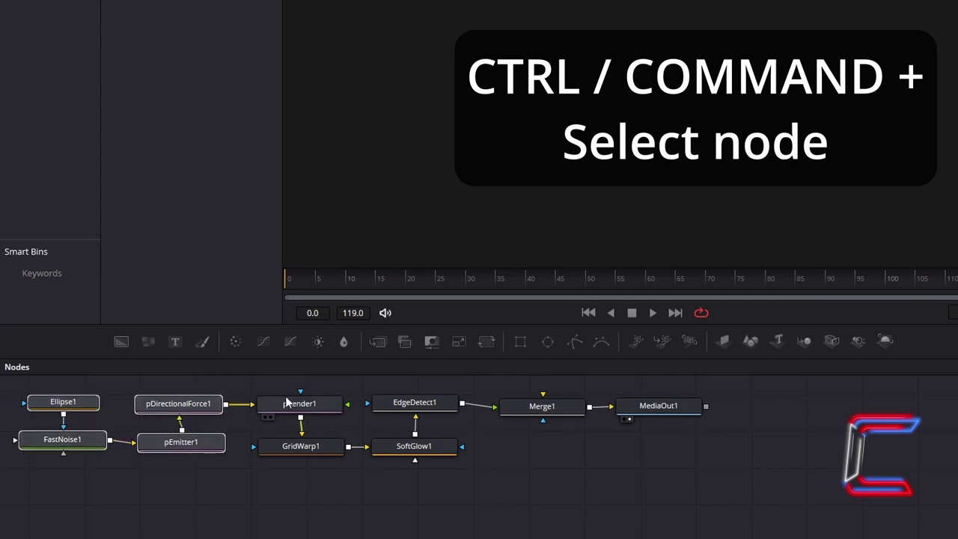
left_click(288, 404, "ctrl")
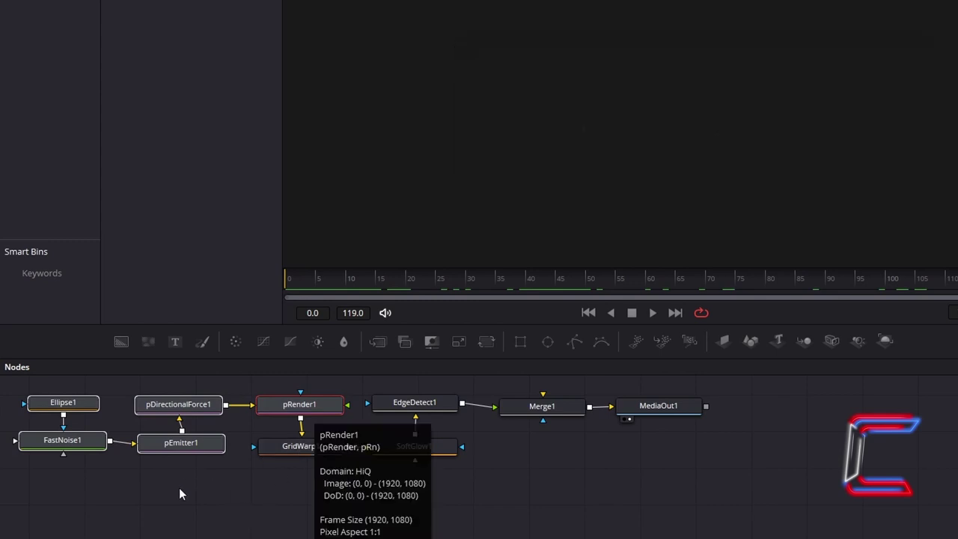
key("ctrl+c")
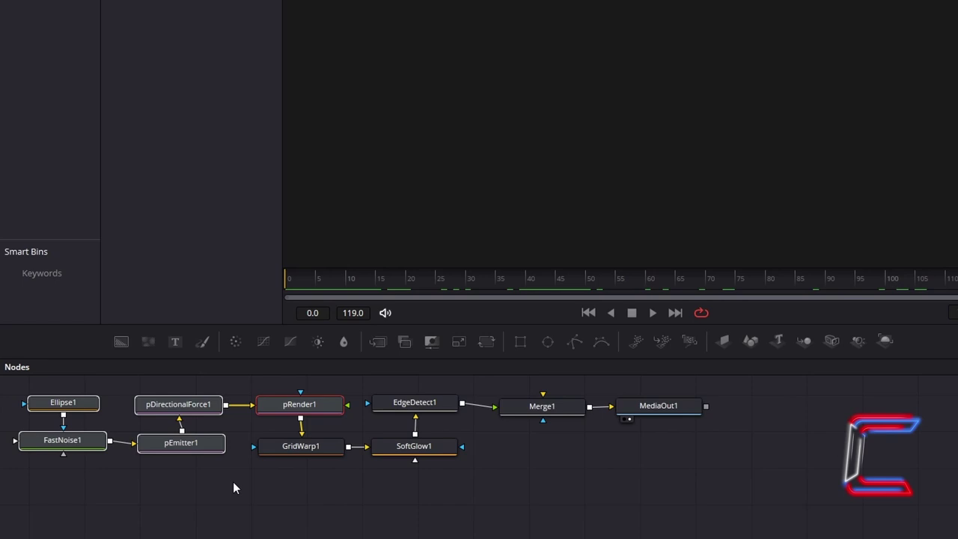
- Paste the duplicate particle nodes and connect pRender1_1 into Merge1
left_click(51, 489)
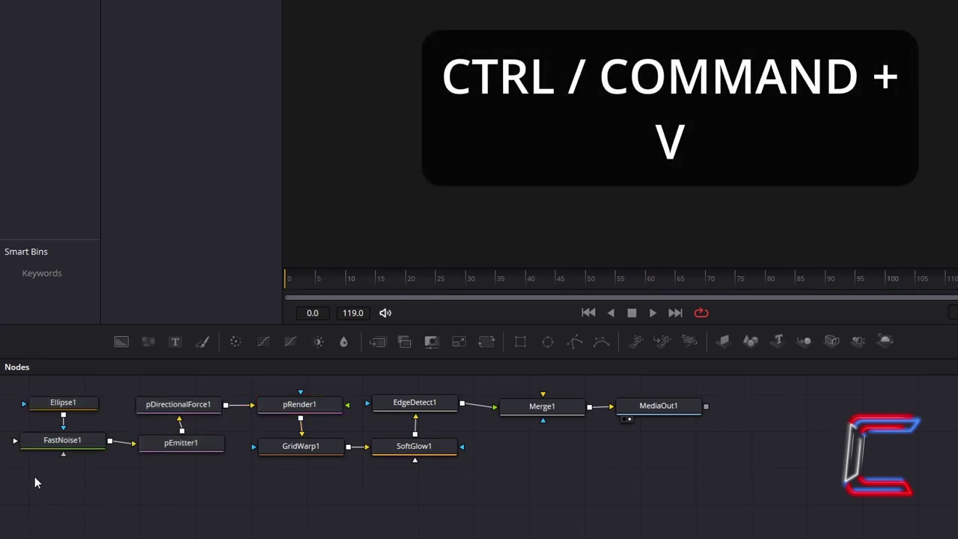
key("ctrl+v")
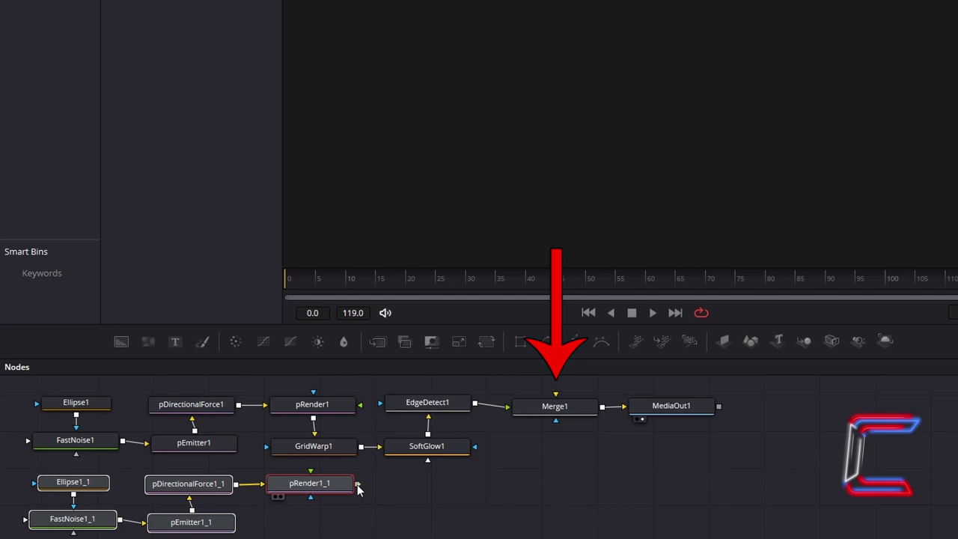
left_click_drag(358, 486, 560, 398)
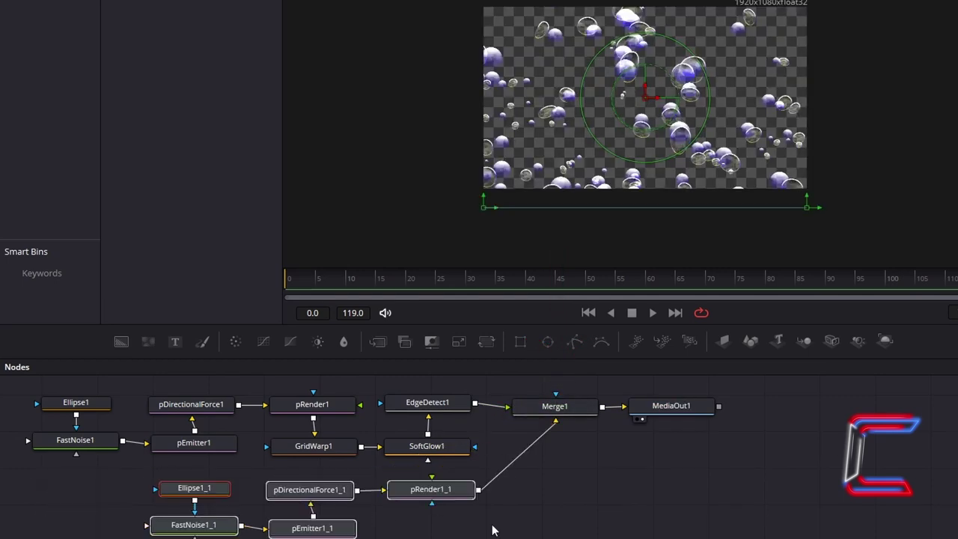
- Set Ellipse1_1's Width and Height to 0.1
left_click(493, 530)
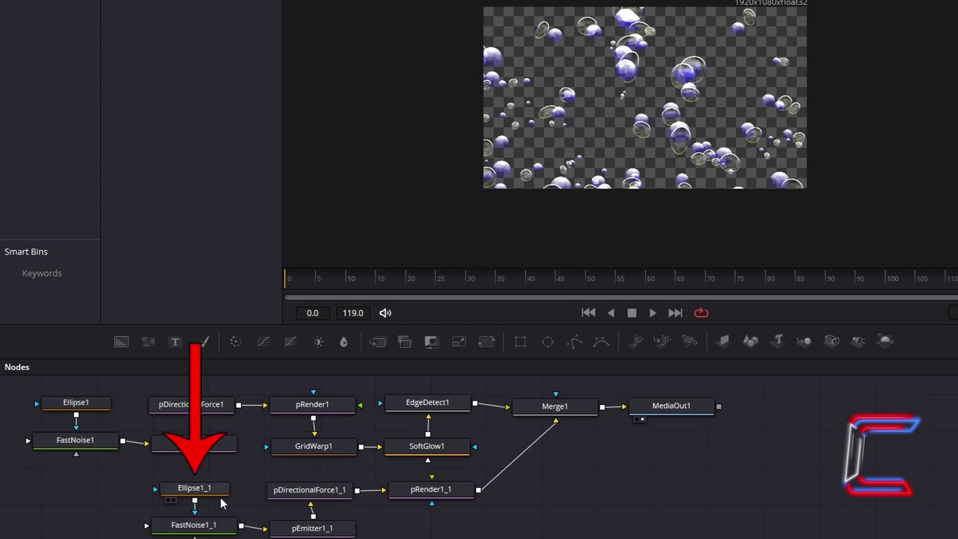
left_click(220, 495)
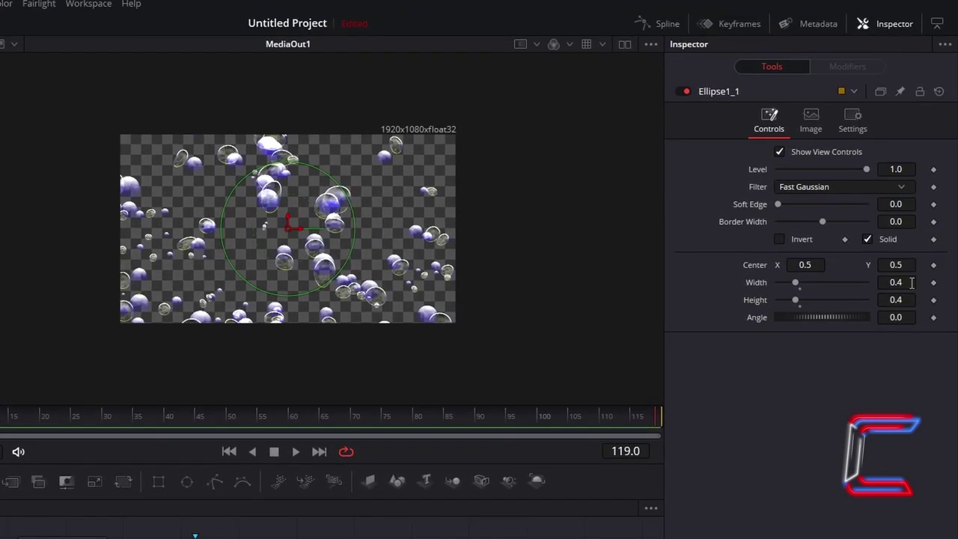
left_click(912, 282)
type("0.1")
key("Tab")
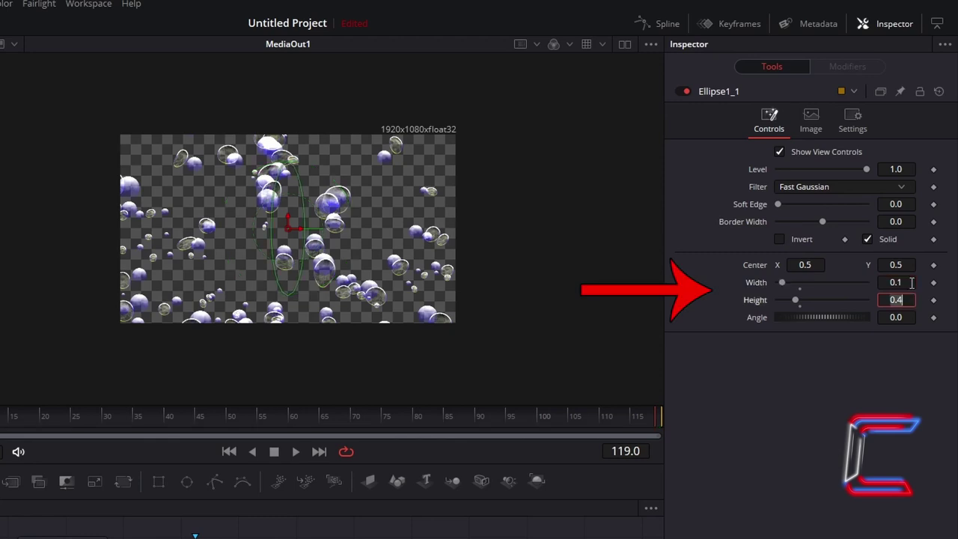
key("Tab")
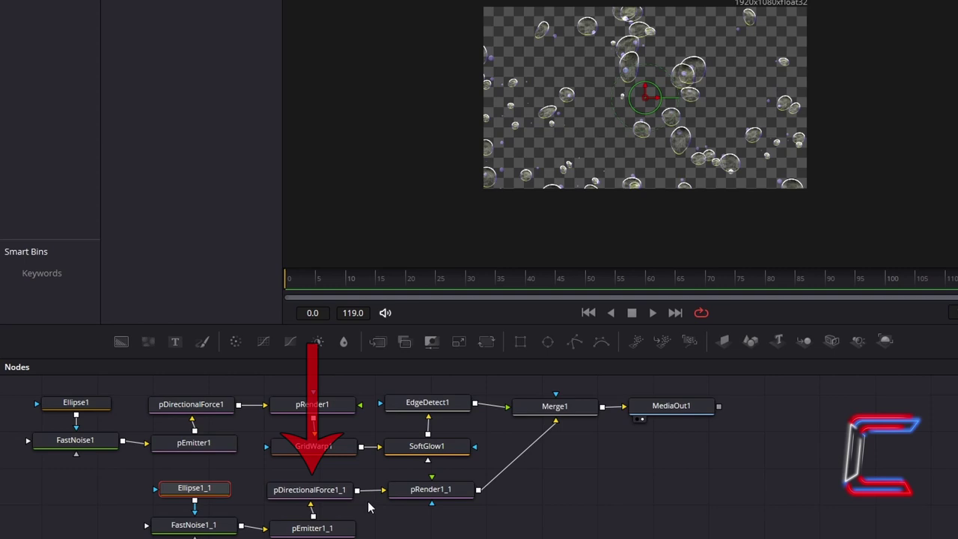
- Raise pDirectionalForce1_1's Strength to 0.03
left_click(330, 494)
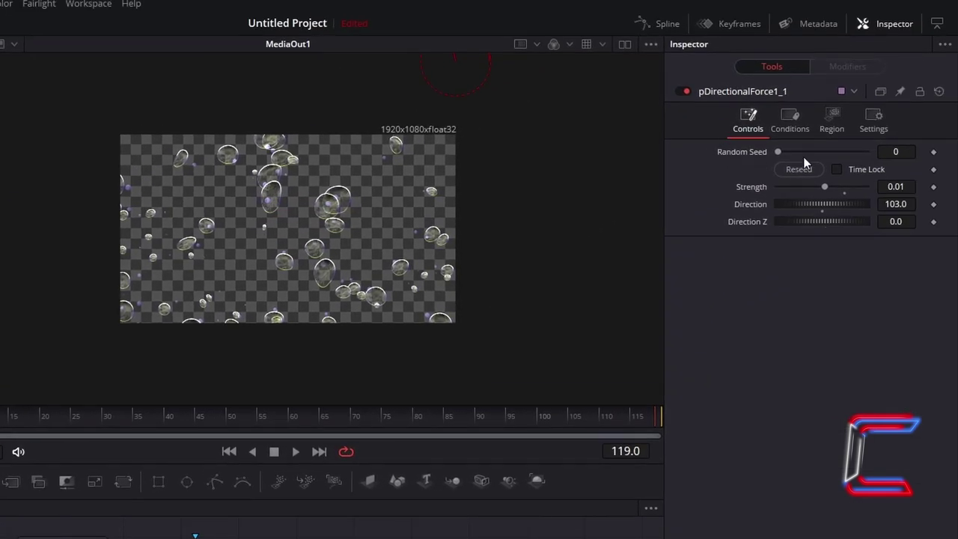
left_click(913, 188)
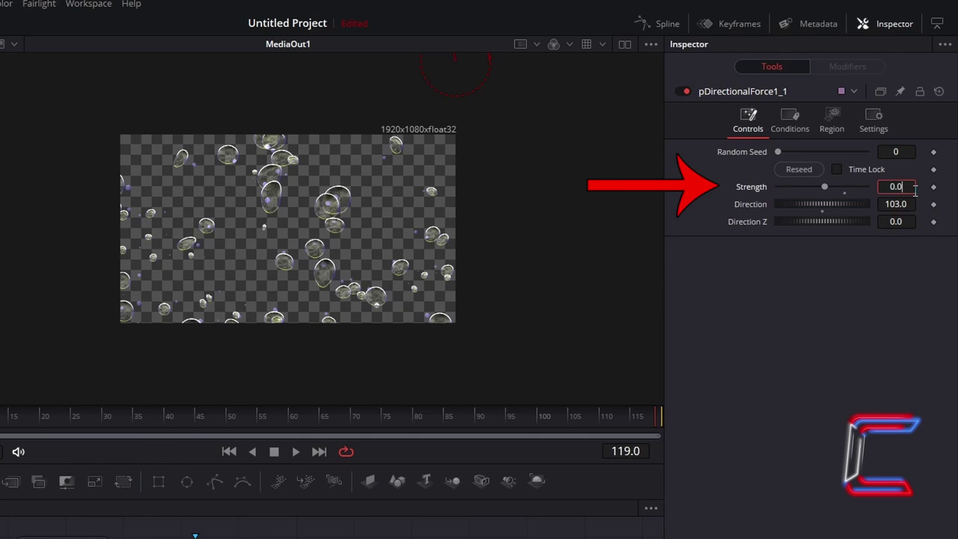
type("0.03")
key("Tab")
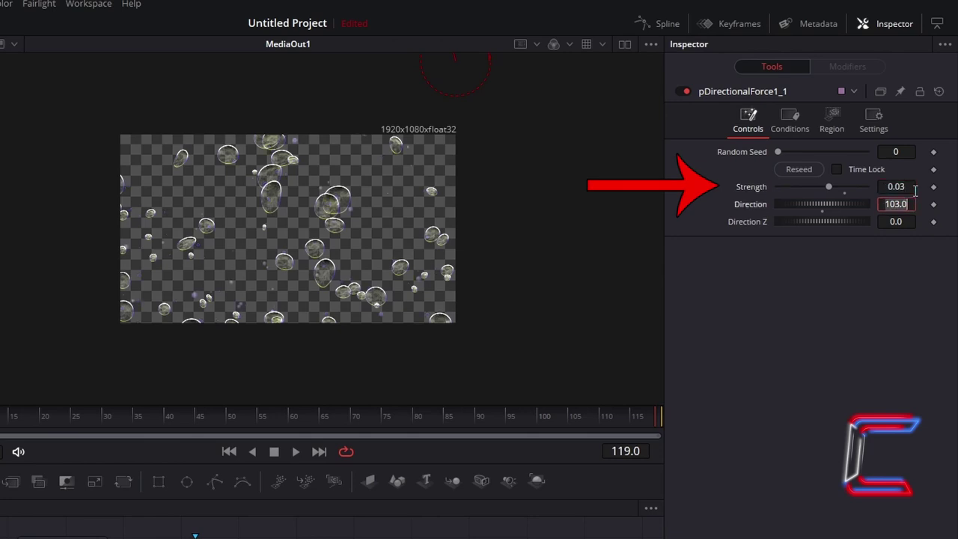
- Set the Fusion Composition clip on V2 to 35 opacity in the Edit page Inspector
left_click(858, 285)
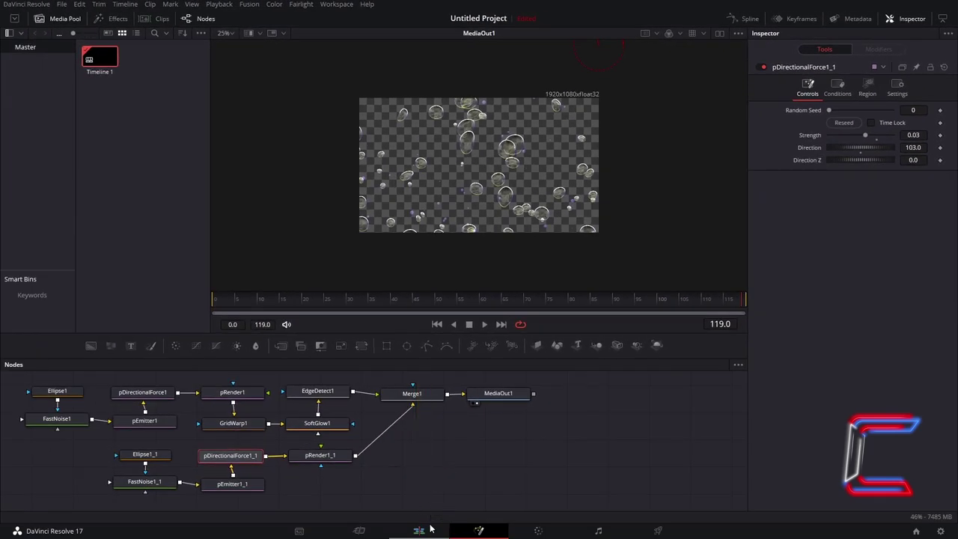
left_click(429, 530)
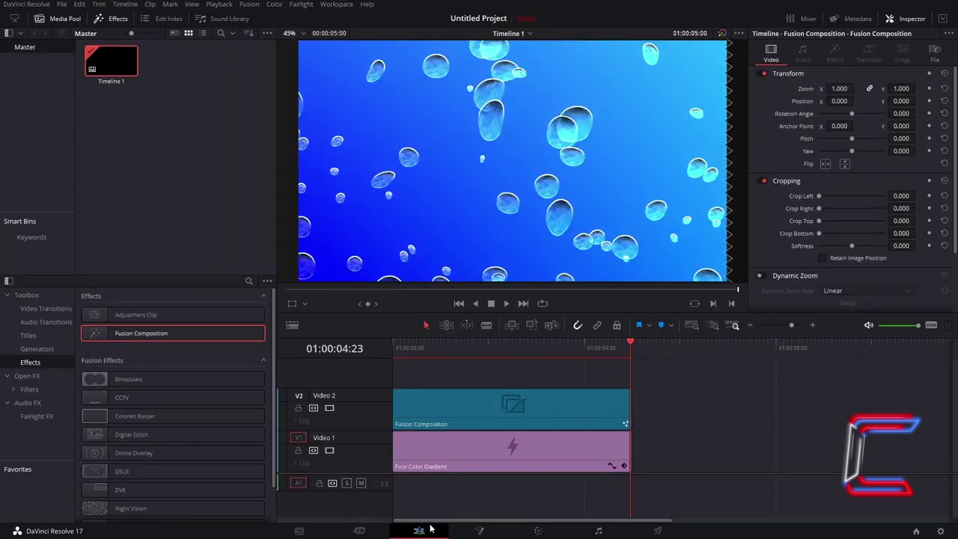
left_click(511, 402)
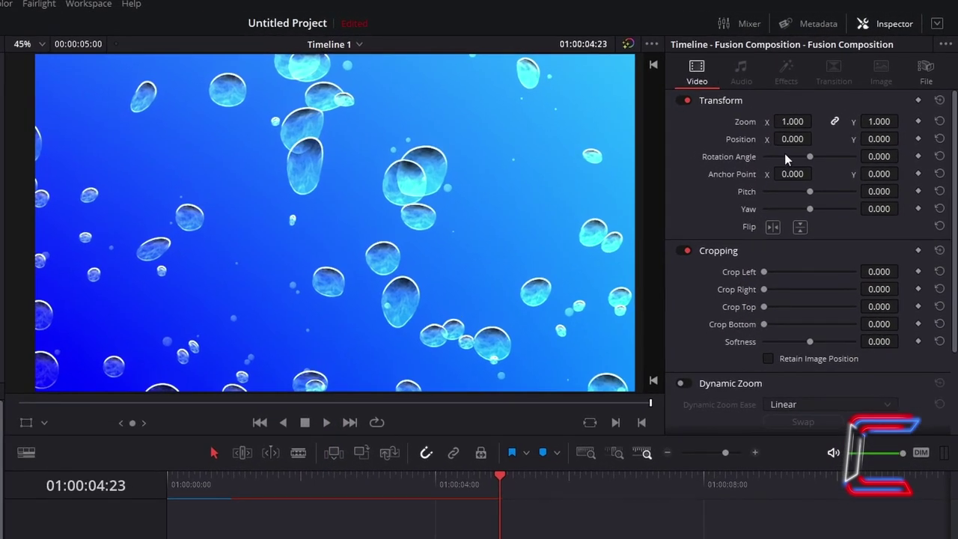
scroll(785, 157, "down", 4)
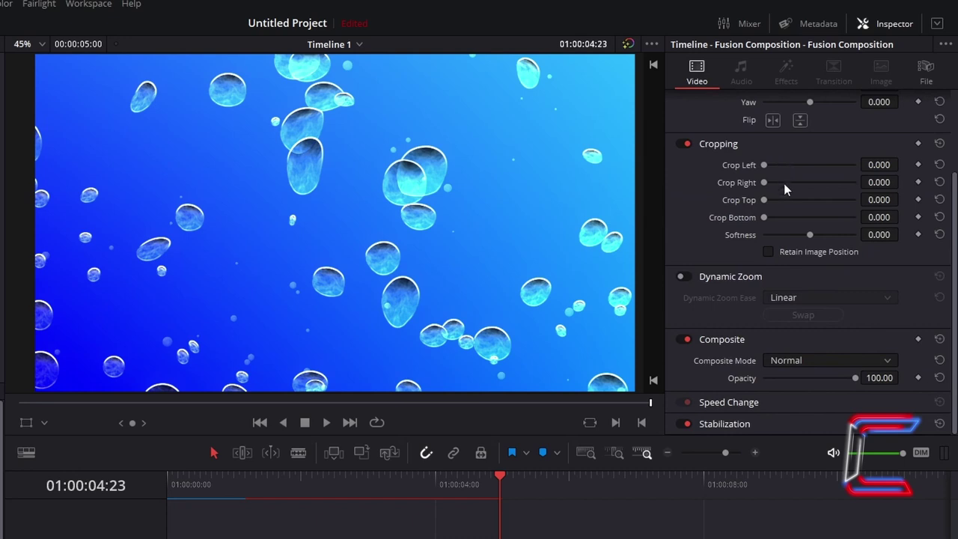
left_click(879, 378)
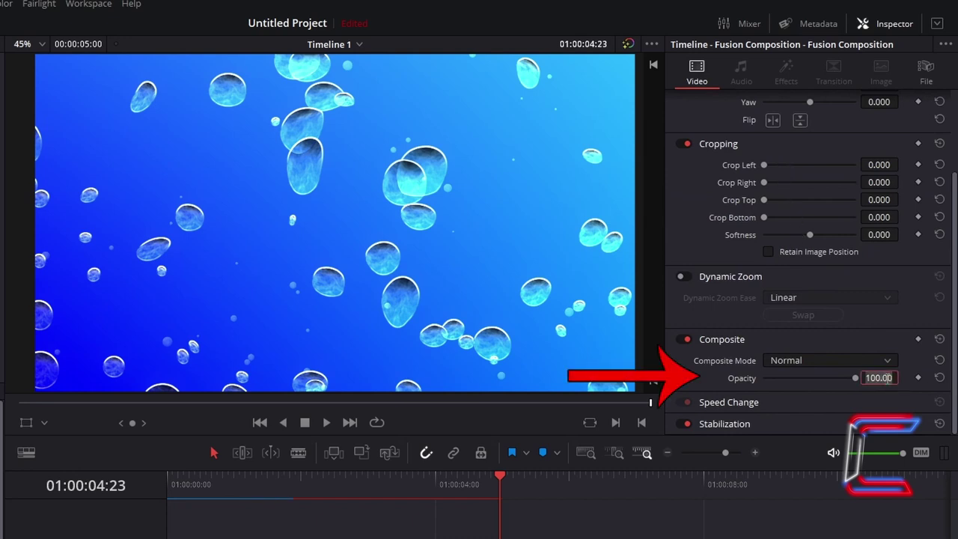
type("35")
key("Return")
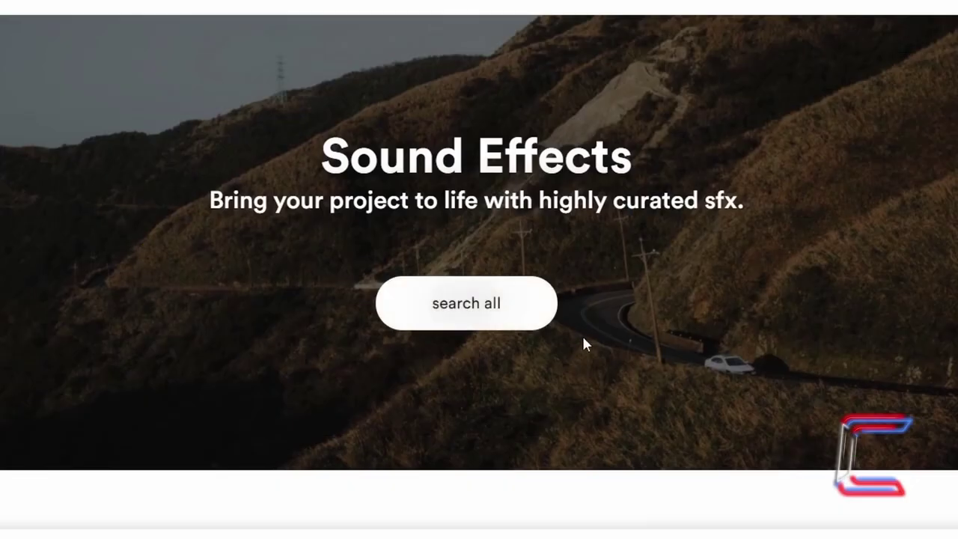
- Search the full music library, filter it by the cheerful mood, and show a track's actions menu
left_click(472, 322)
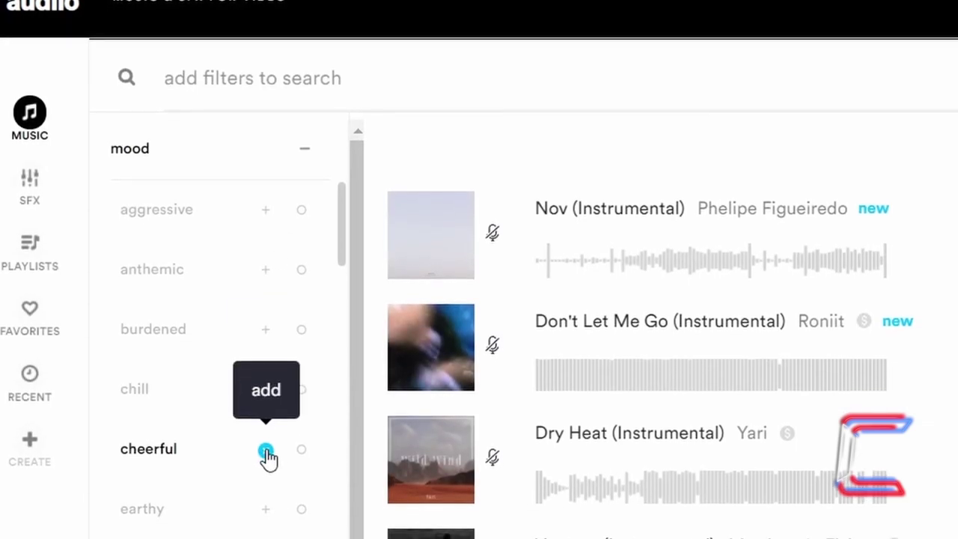
left_click(267, 458)
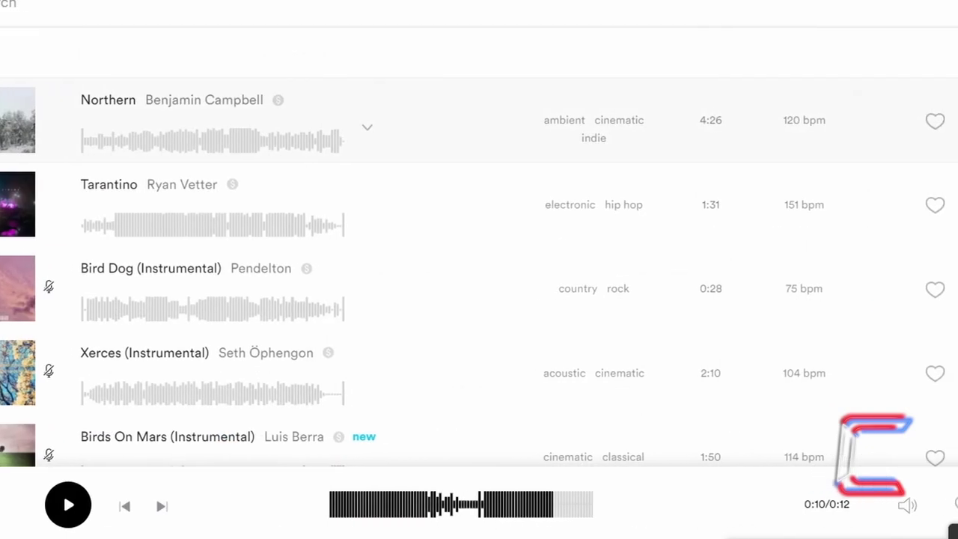
left_click(957, 122)
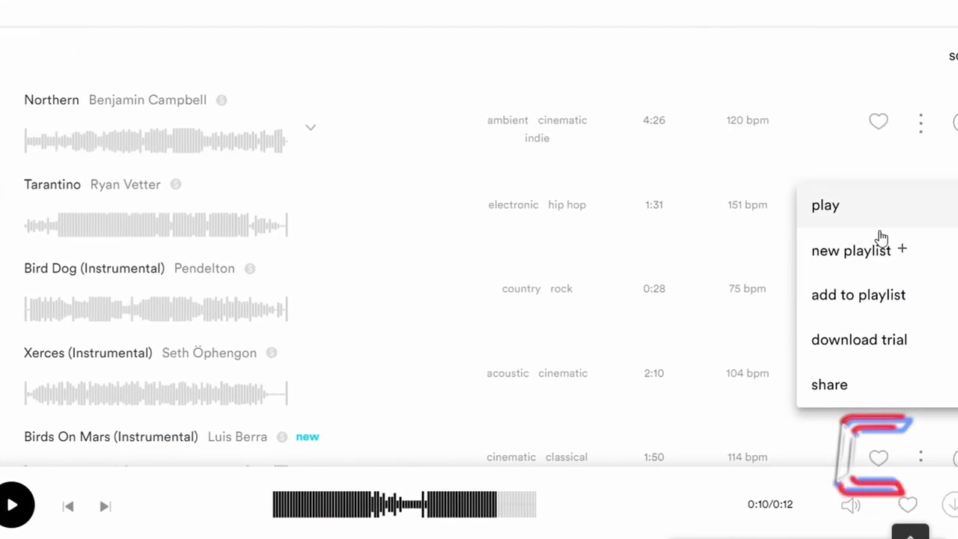